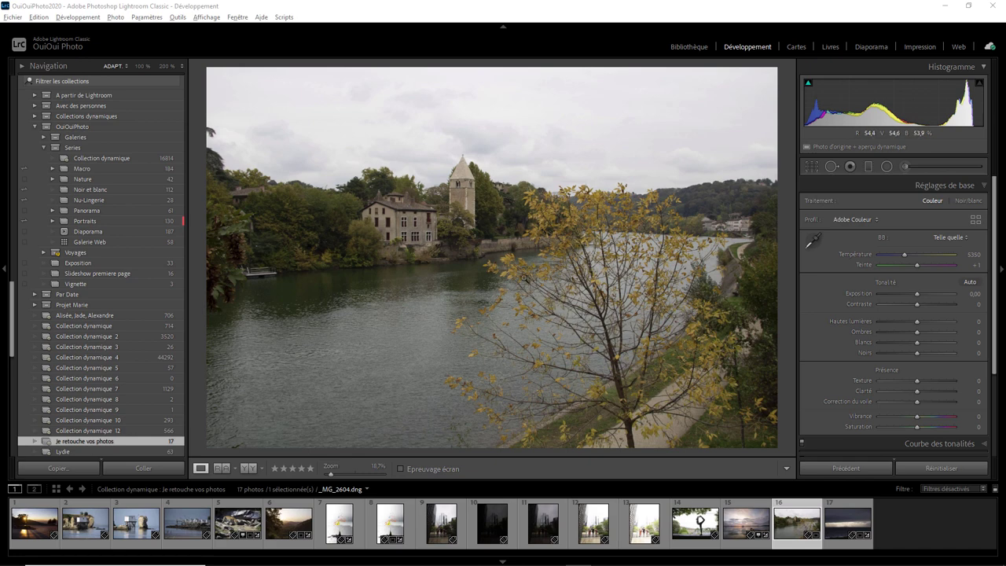
- Straighten _MG_2604.dng by 0.59 and send it to Adobe Photoshop 2021 for editing
left_click(811, 166)
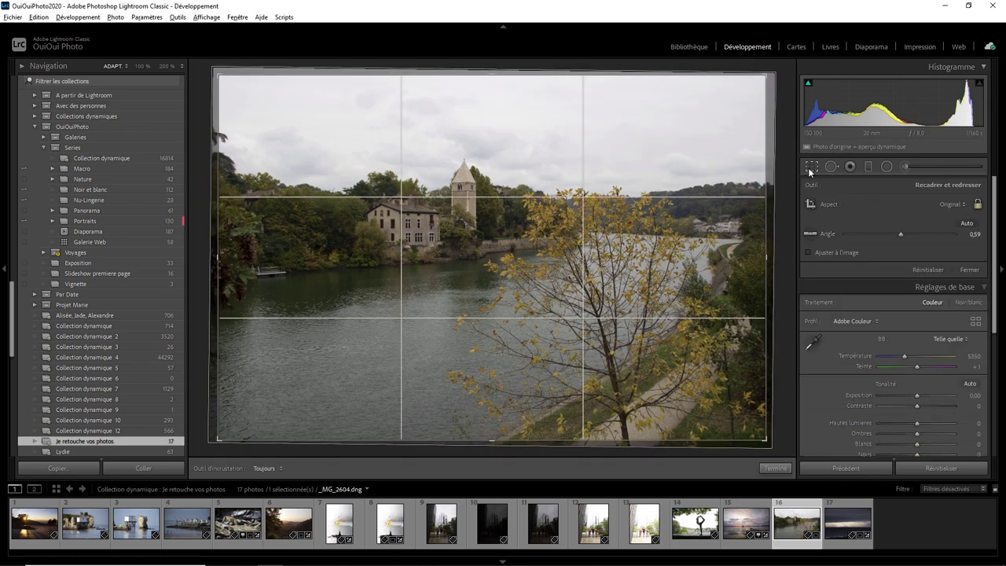
left_click(811, 167)
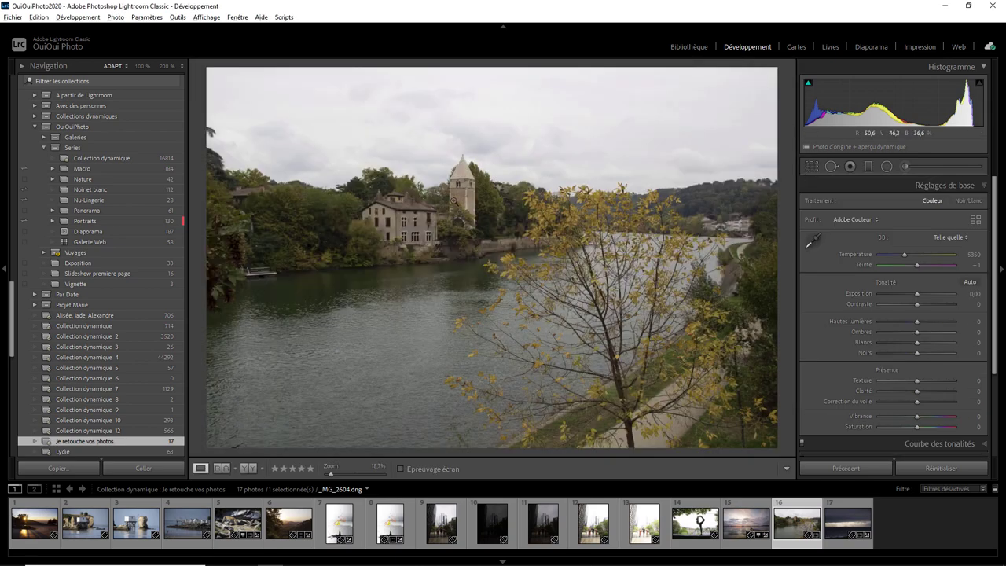
right_click(453, 201)
mouse_move(490, 290)
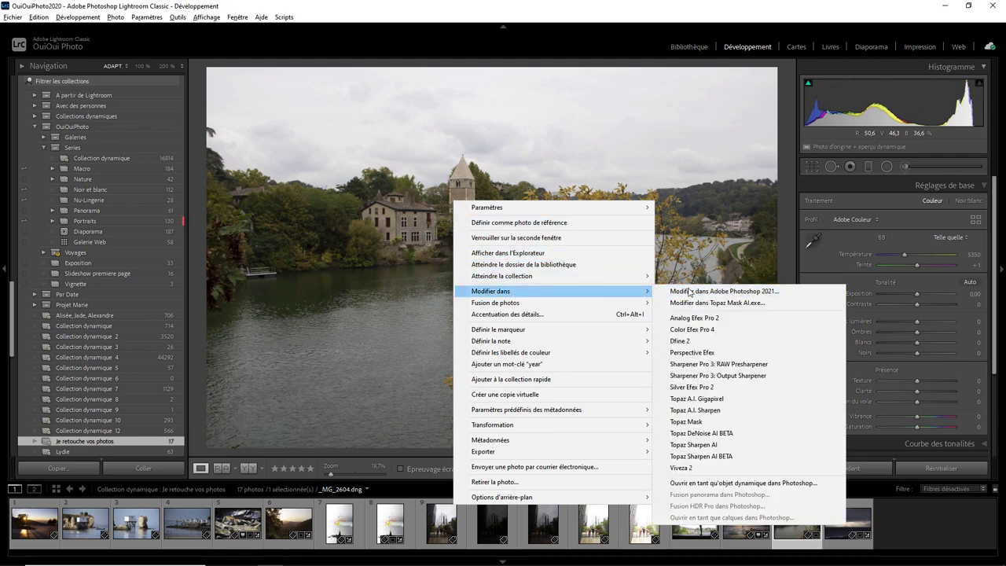
left_click(690, 292)
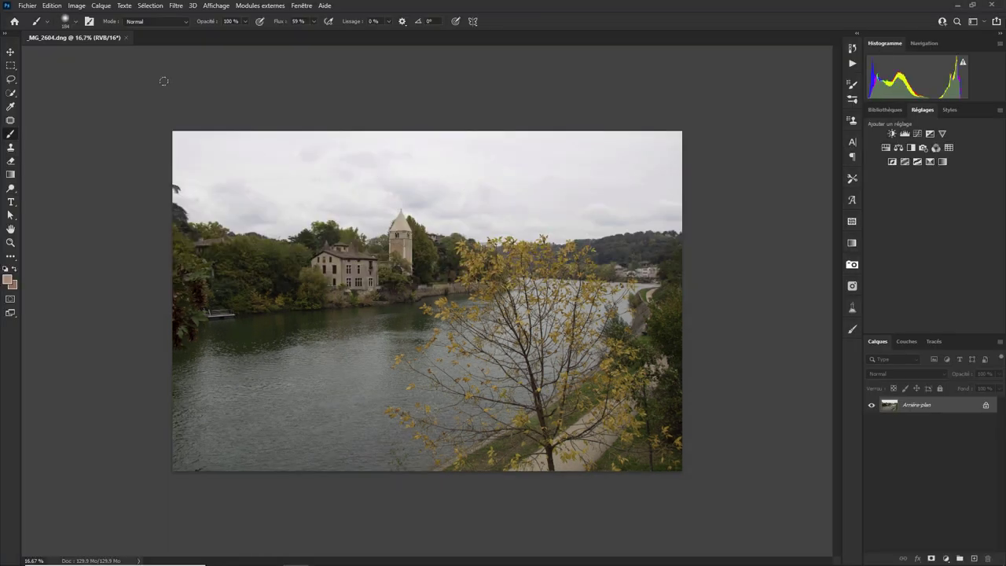
- Start Sky Replacement from the Edit menu to preview the Milky Way sky
left_click(51, 8)
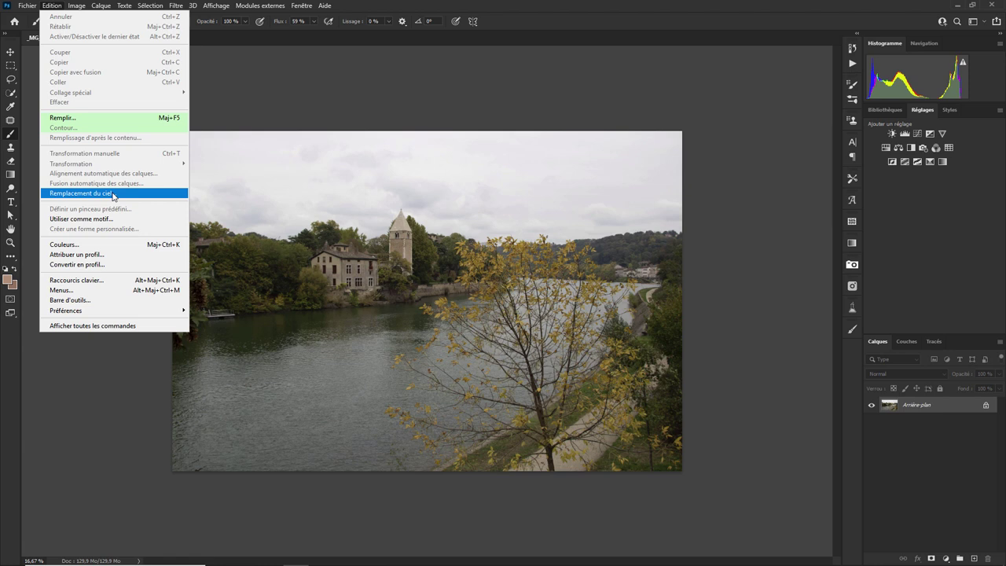
left_click(113, 194)
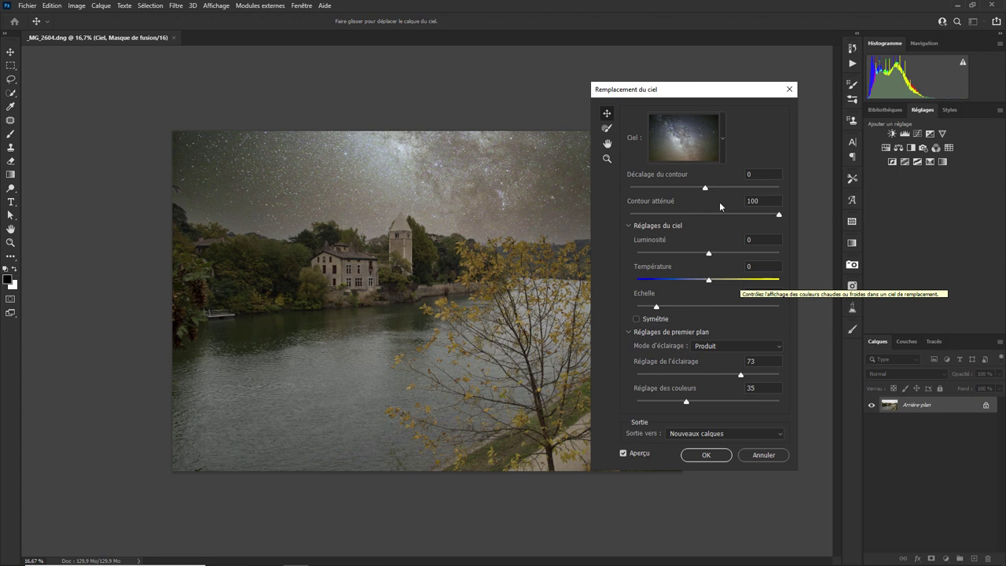
- Set edge shift 8, lighting adjustment 80 and sky brightness -32, then apply the replacement
left_click_drag(704, 188, 711, 191)
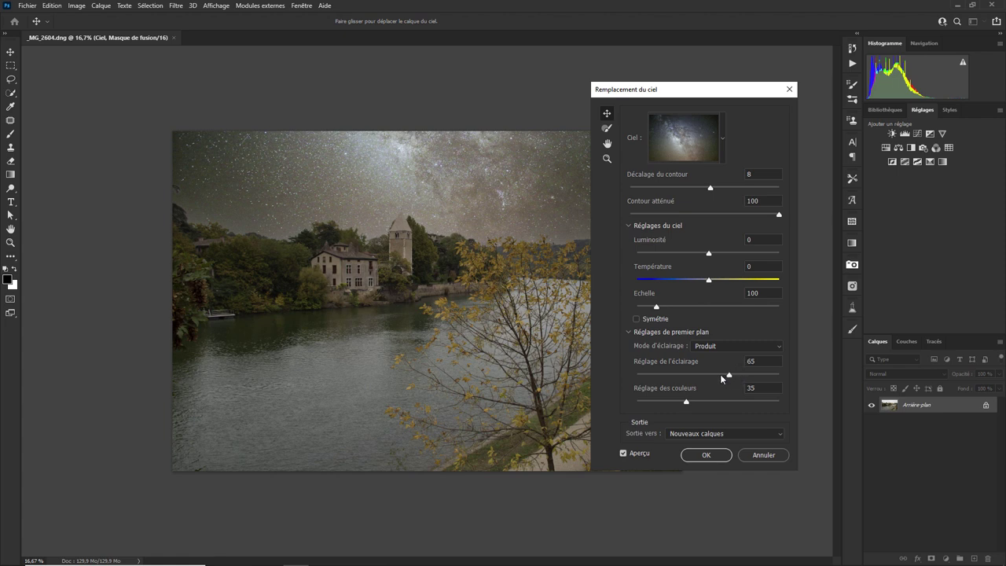
mouse_move(720, 375)
left_mouse_down()
mouse_move(696, 374)
mouse_move(750, 378)
left_mouse_up()
left_click_drag(708, 254, 685, 253)
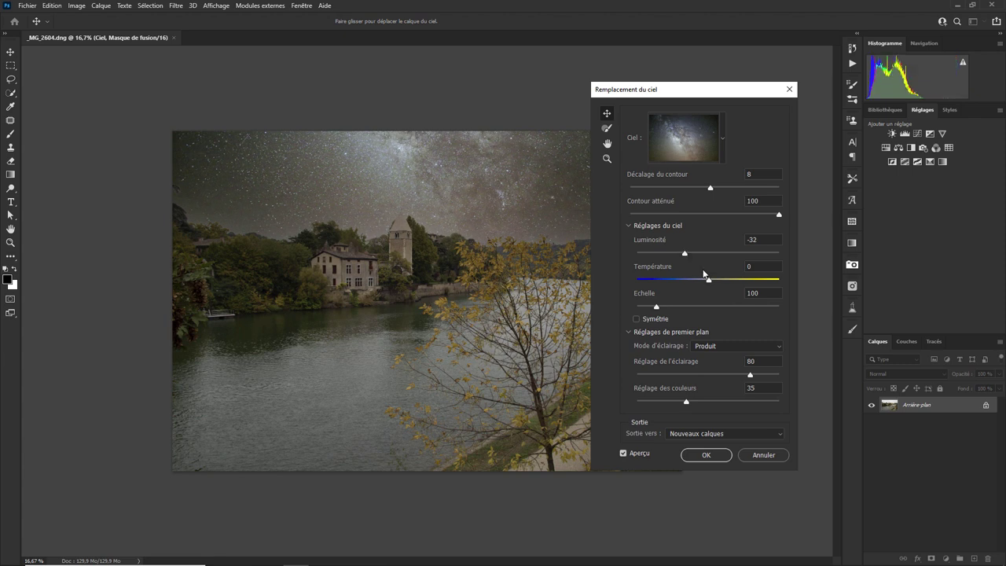
left_click(707, 454)
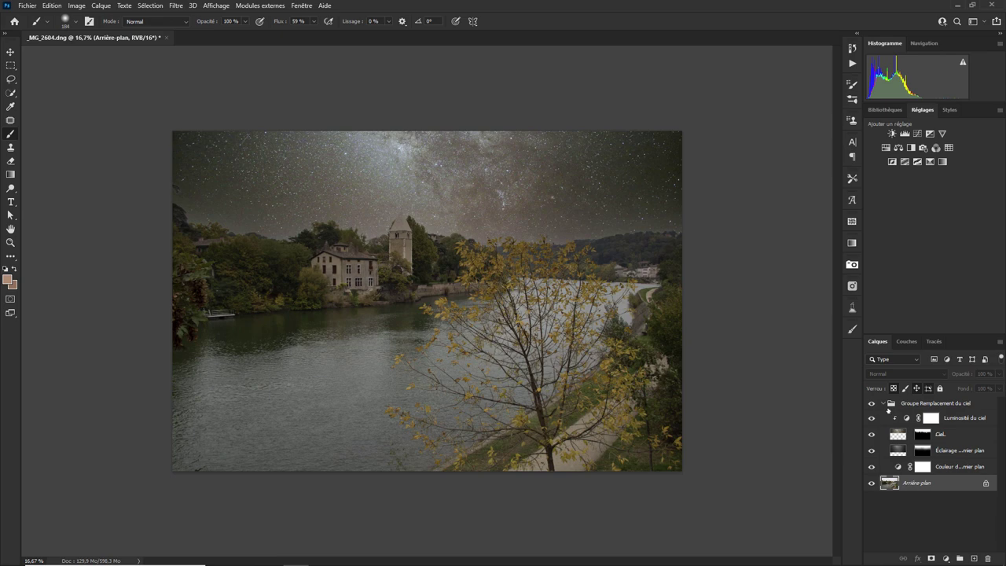
- Toggle the Arrière-plan layer's visibility off and on to check the sky blend
left_click(871, 484)
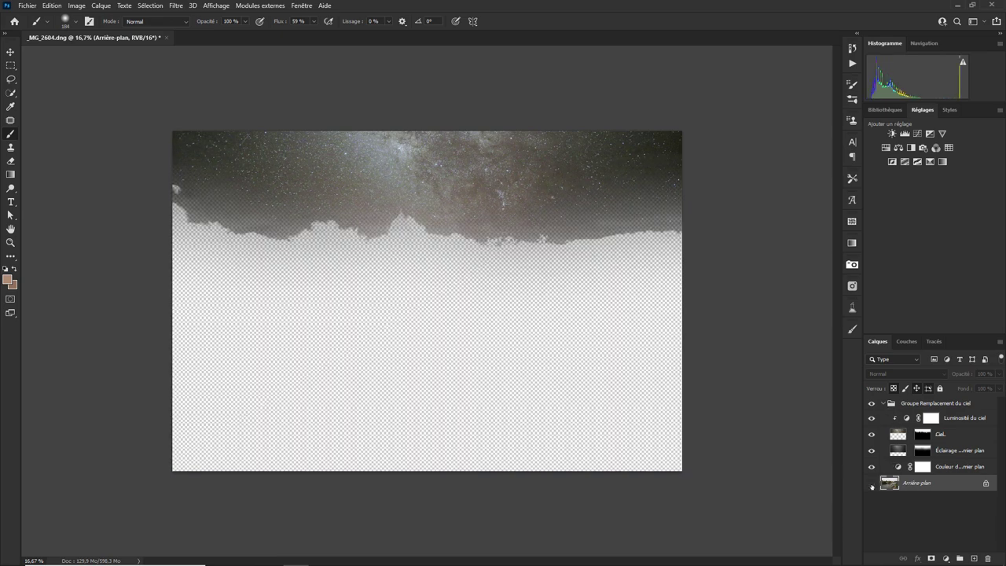
left_click(870, 484)
left_click(870, 483)
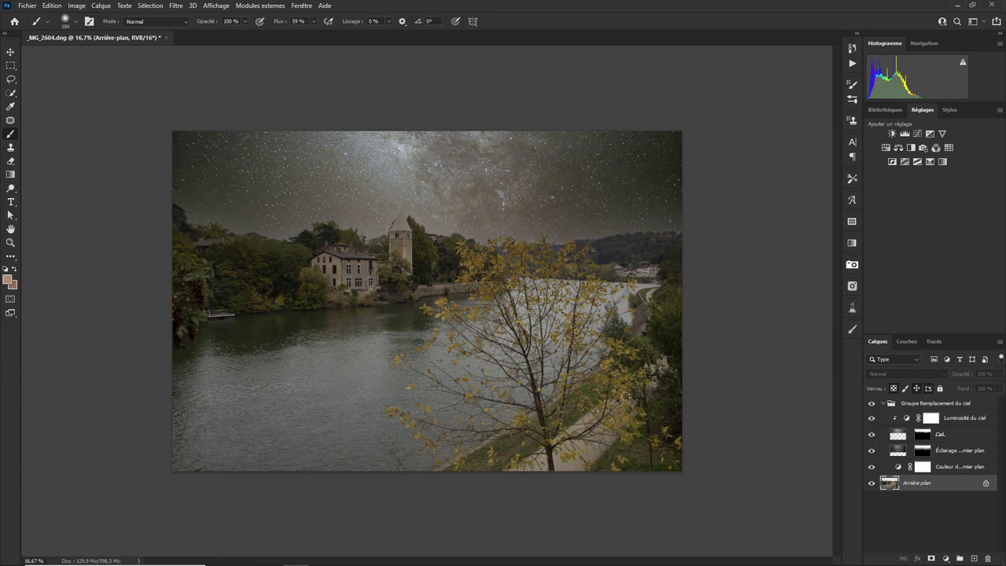
left_click(946, 559)
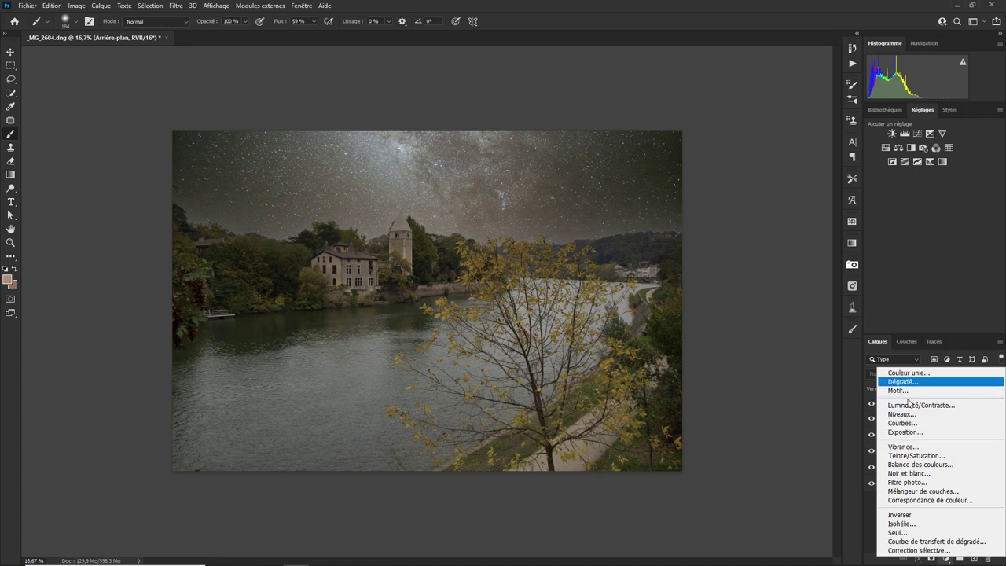
- Add an Exposure adjustment layer set to -2.18 to darken the landscape
left_click(903, 432)
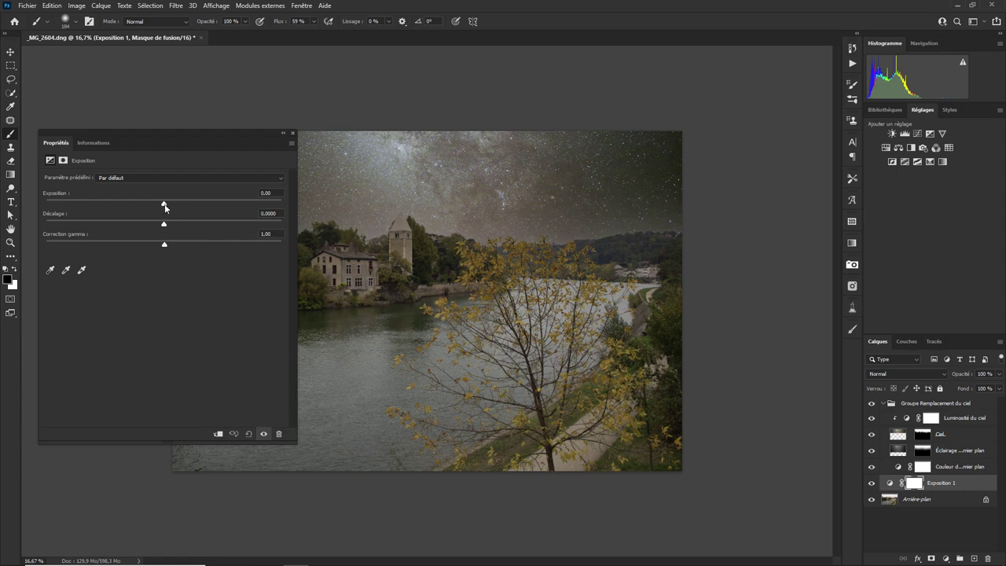
left_click_drag(165, 206, 127, 206)
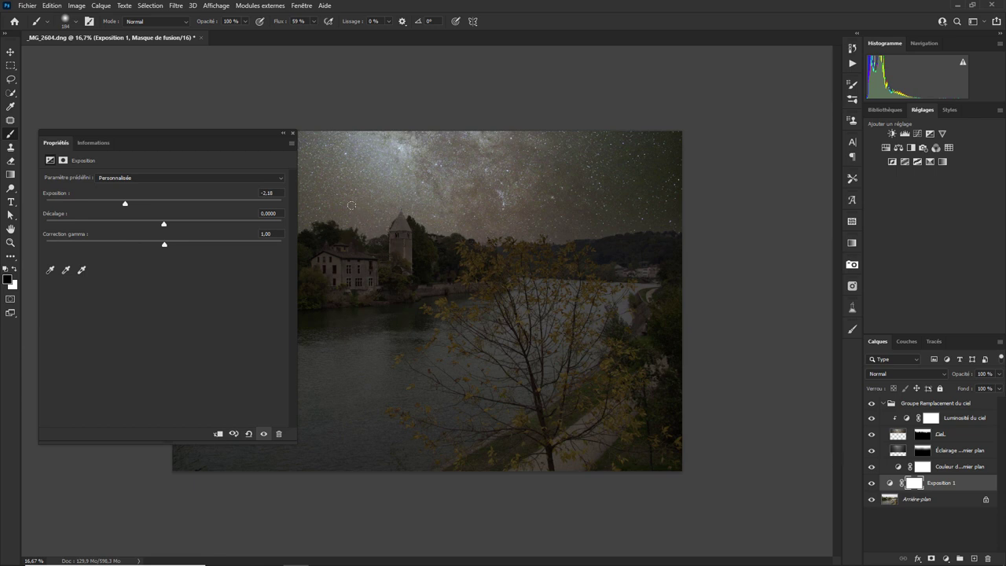
left_click(292, 131)
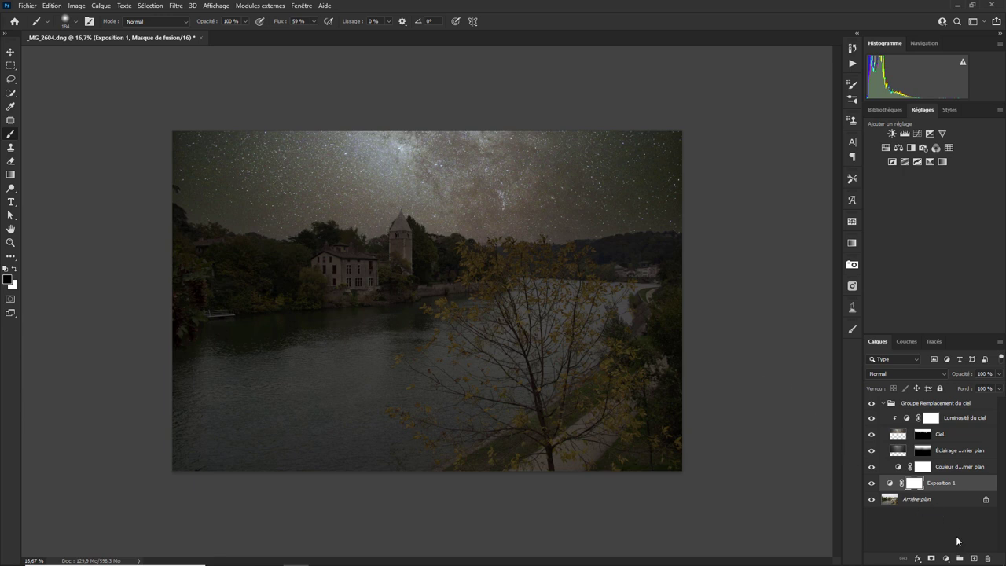
left_click(945, 558)
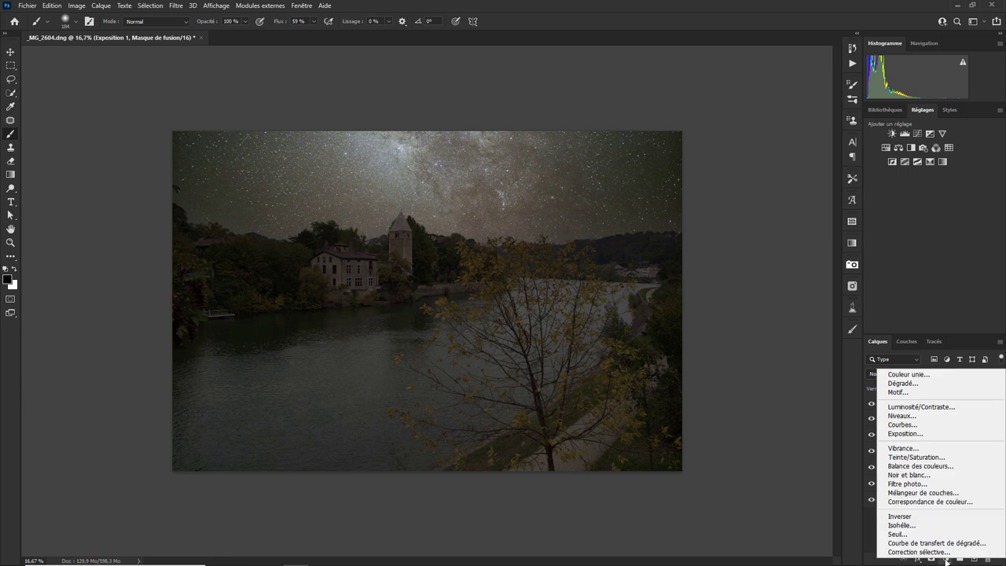
- Add a Hue/Saturation adjustment layer with saturation -31
left_click(919, 456)
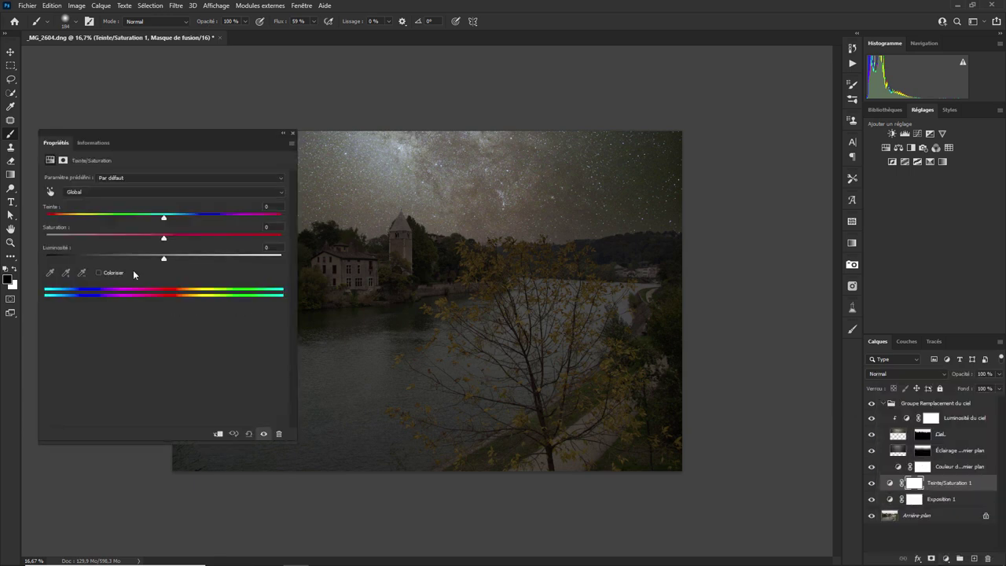
left_click_drag(163, 237, 128, 242)
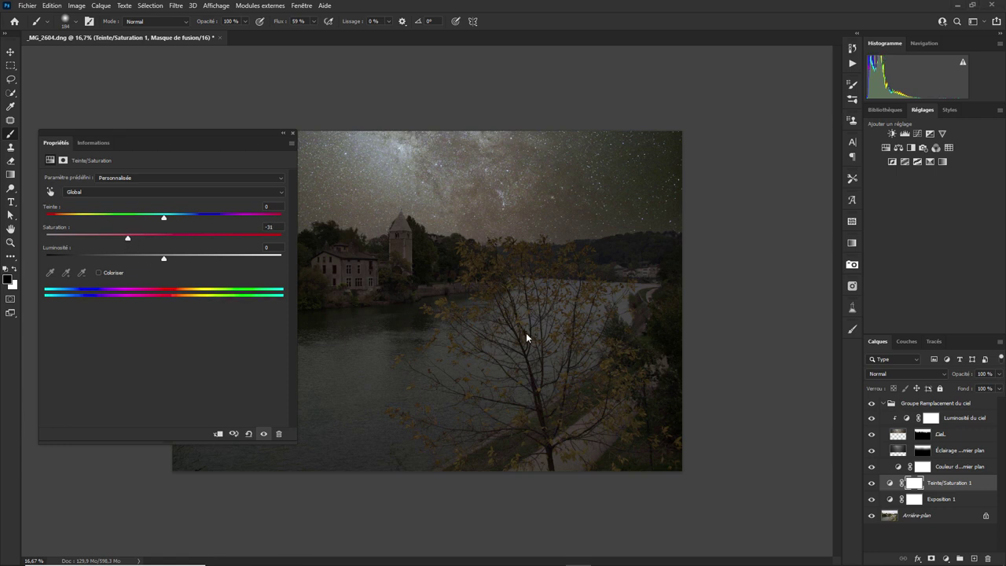
left_click(292, 132)
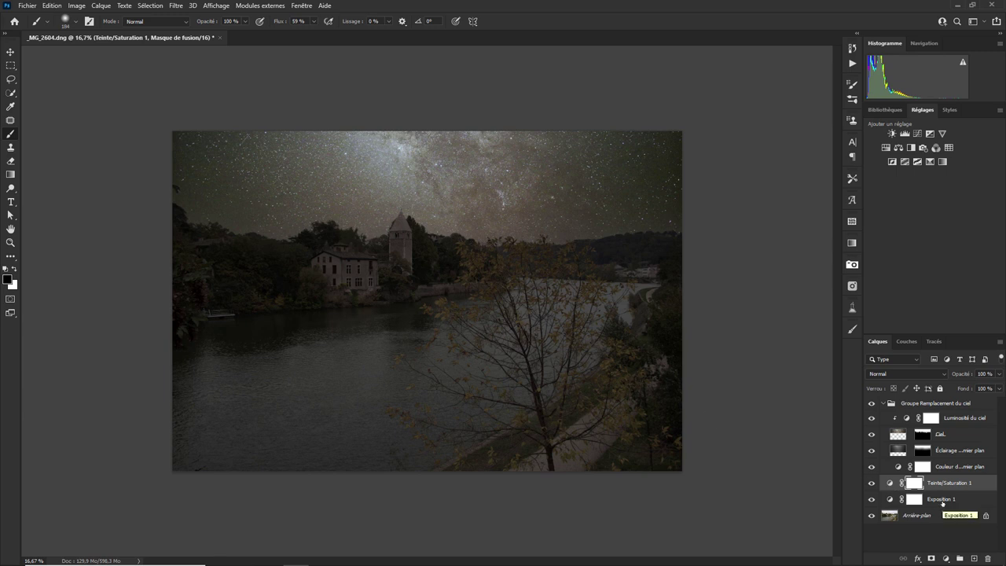
- Above Exposition 1, add a second Exposure adjustment layer set to +0.99
left_click(942, 500)
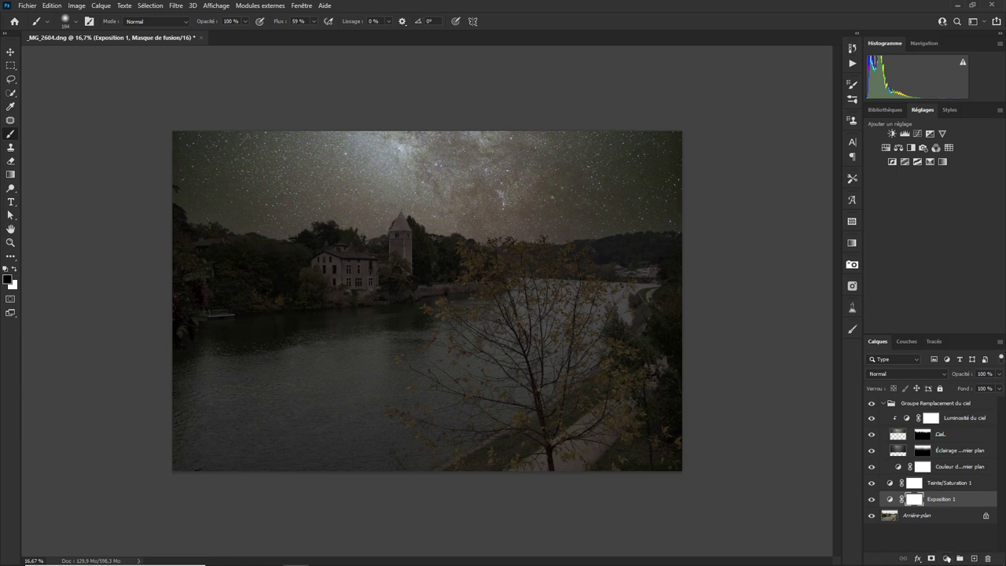
left_click(945, 557)
left_click(915, 433)
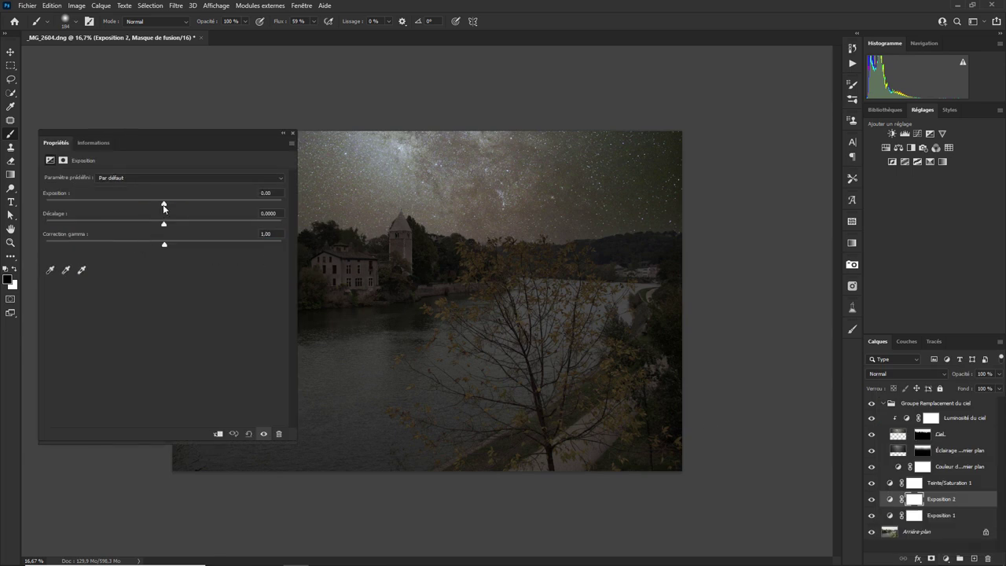
left_click_drag(163, 203, 185, 208)
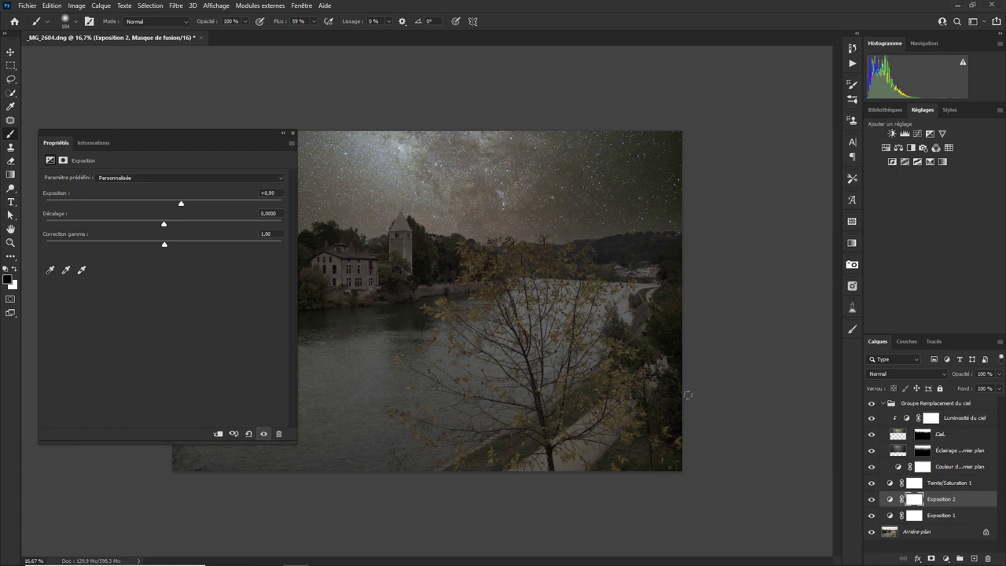
left_click(293, 132)
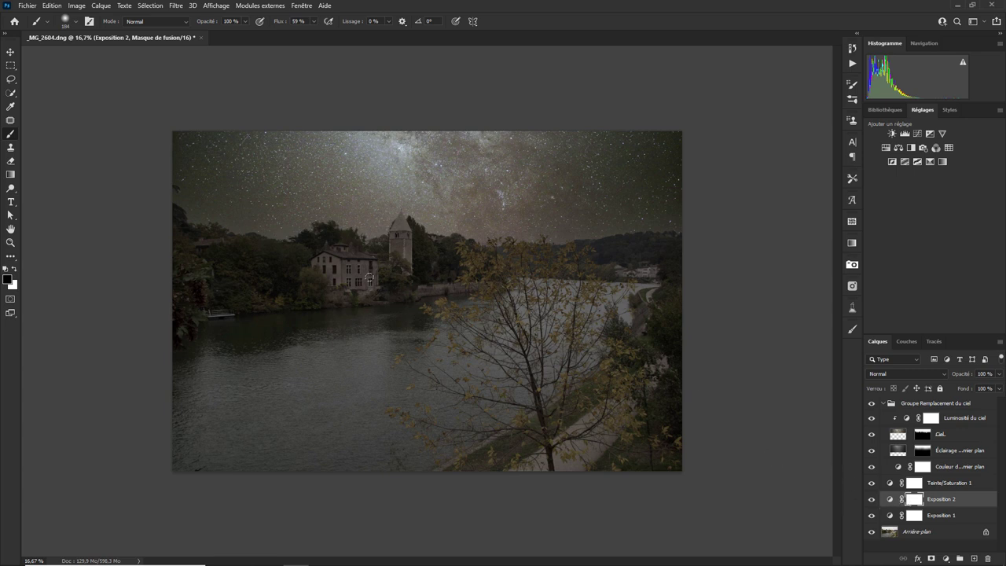
left_click(75, 7)
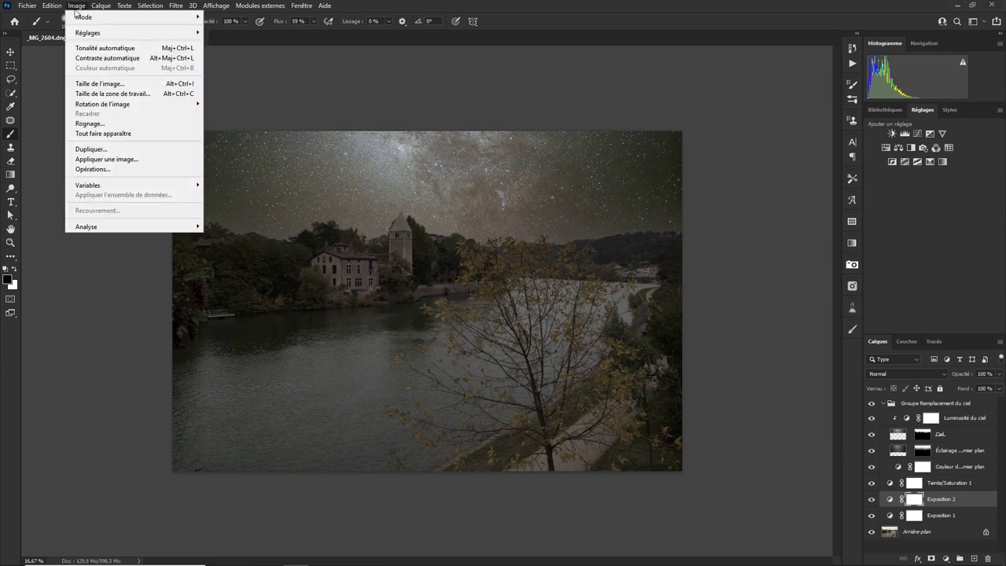
mouse_move(88, 32)
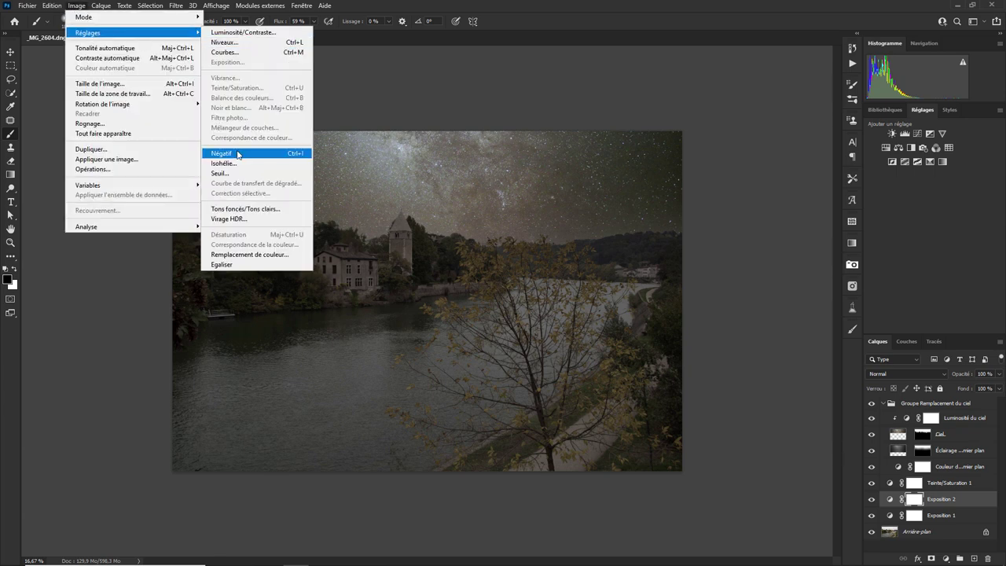
- Invert the Exposition 2 mask to black, zoom to 50% and make white the foreground colour
left_click(238, 154)
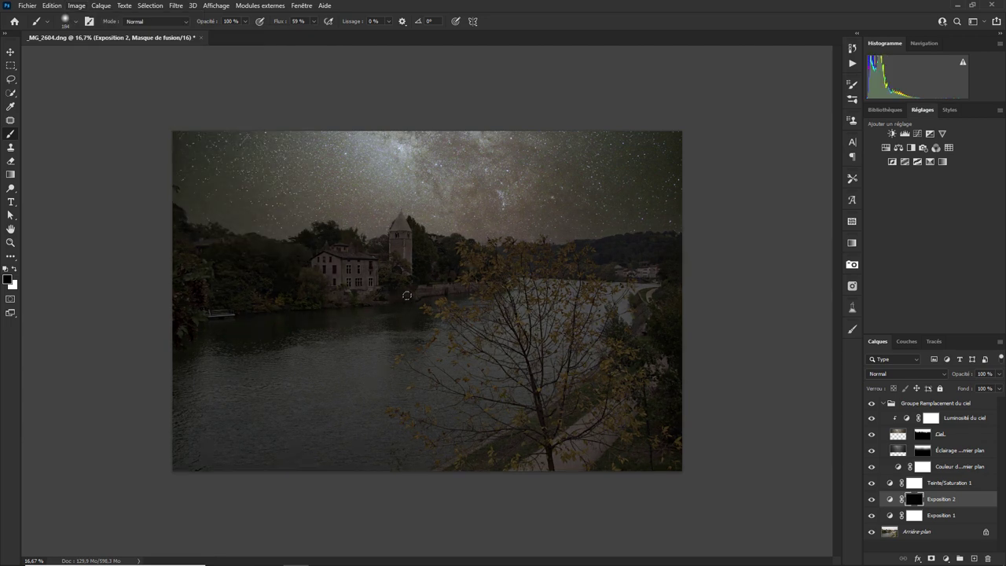
key("ctrl+plus")
key("ctrl+plus")
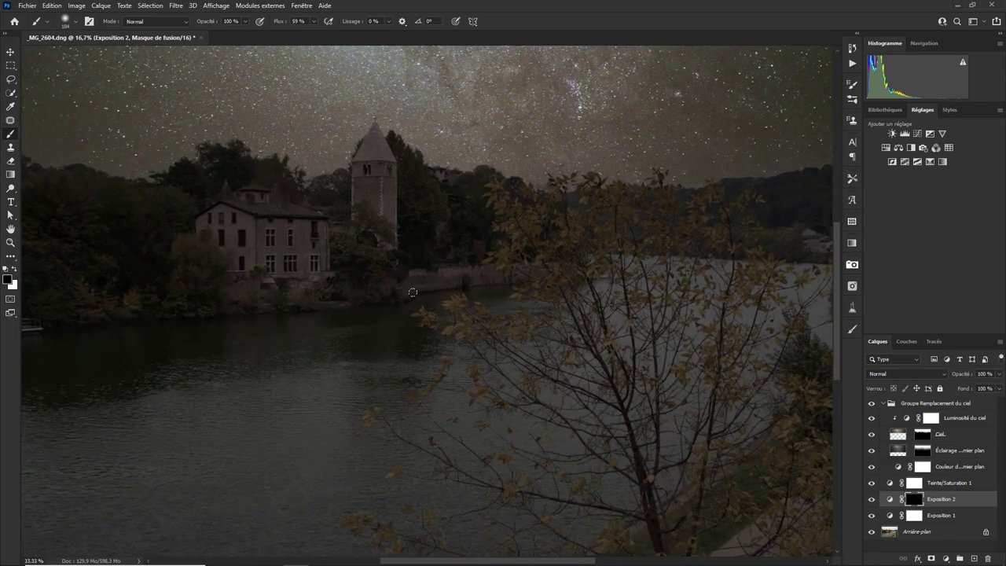
key("ctrl+plus")
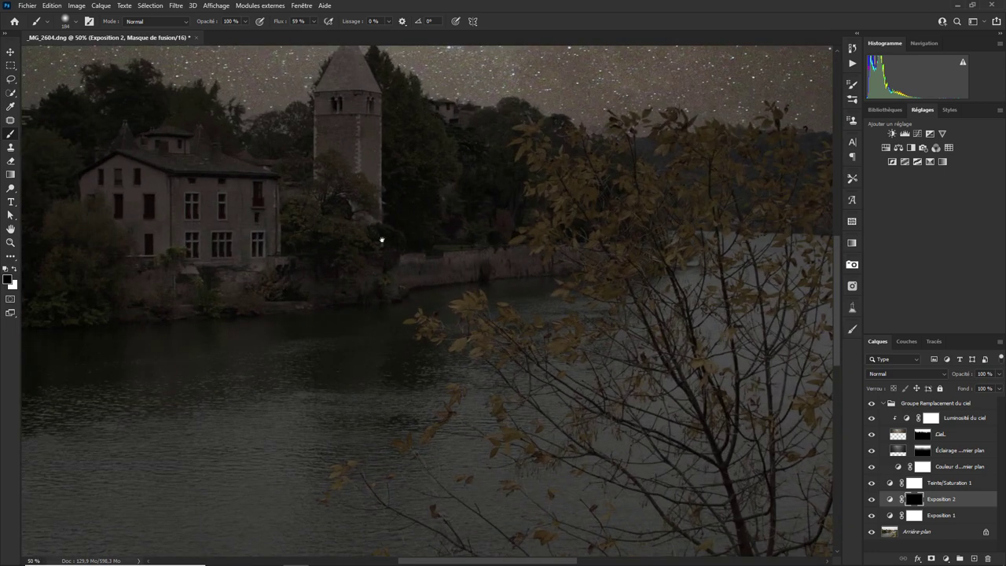
left_click_drag(381, 240, 445, 337)
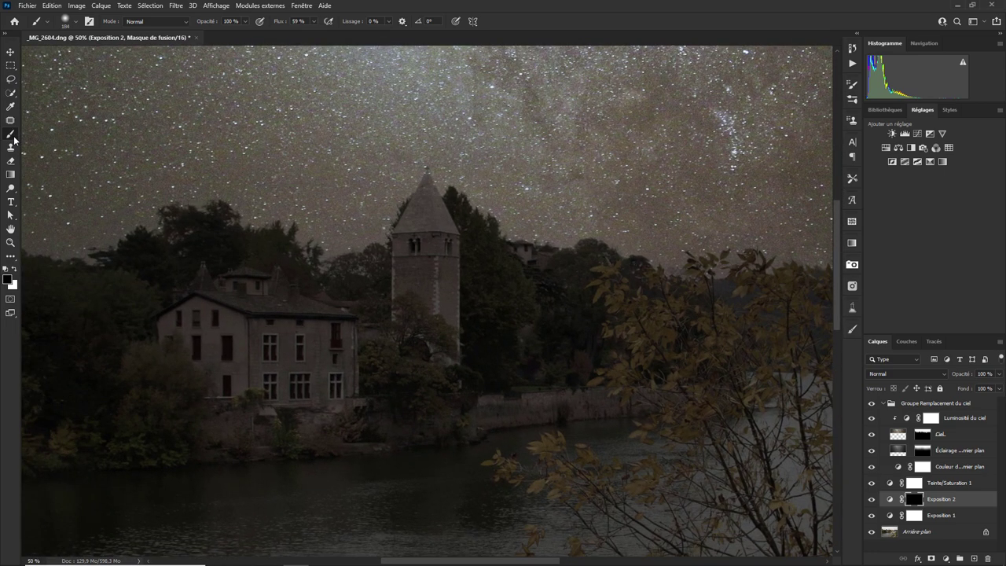
left_click(15, 269)
left_click(76, 24)
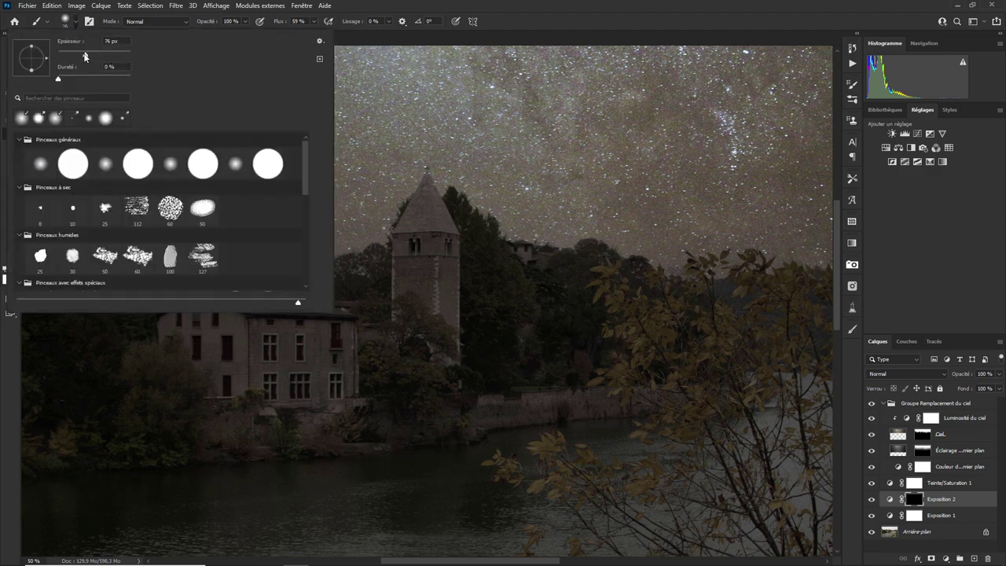
- Shrink the brush to 29 px and zoom to 200% on the tower roof
left_click_drag(84, 53, 89, 80)
left_click_drag(79, 56, 69, 56)
key("Return")
key("ctrl+plus")
key("ctrl+plus")
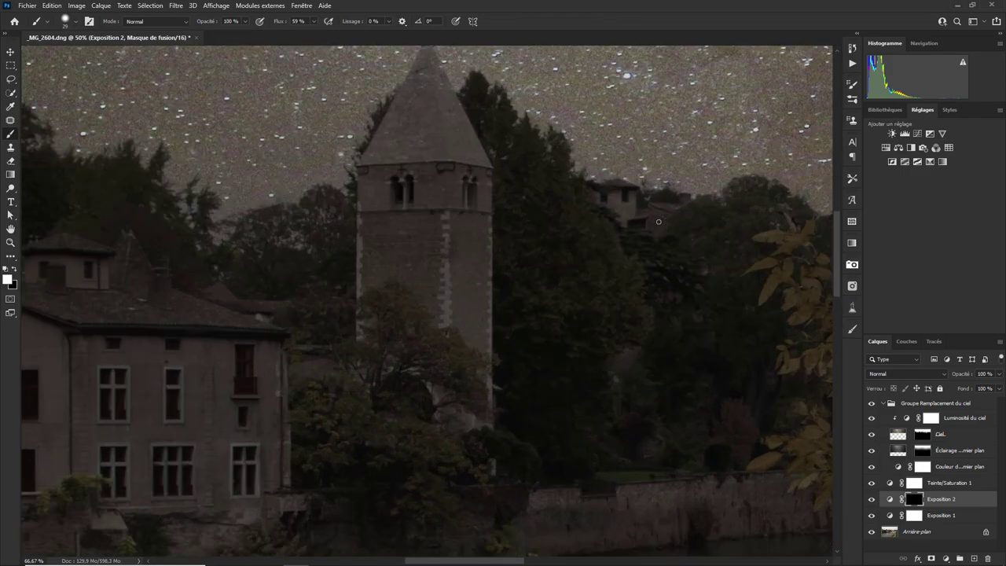
key("ctrl+plus")
mouse_move(486, 204)
left_mouse_down()
mouse_move(475, 286)
mouse_move(528, 391)
mouse_move(466, 238)
left_mouse_up()
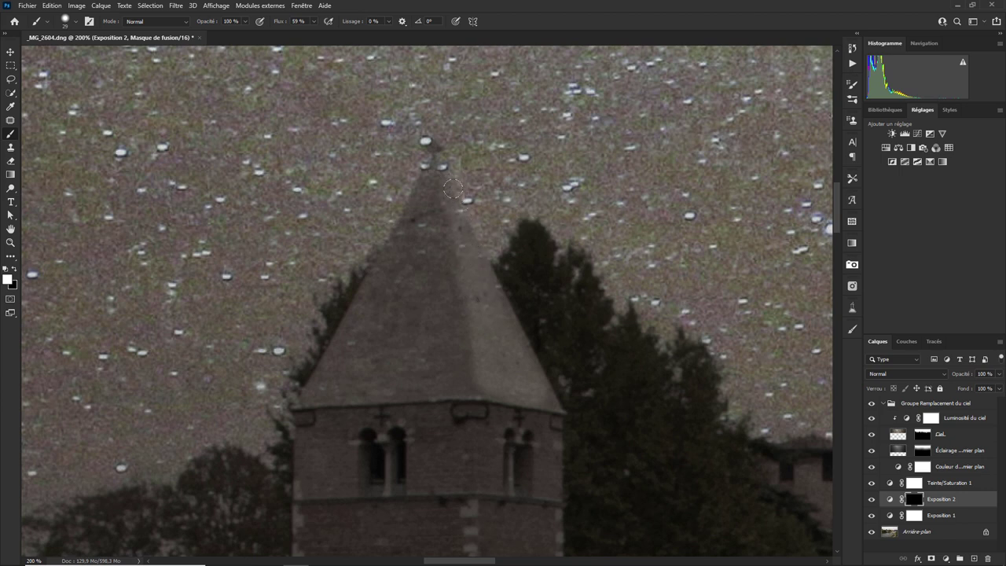
- Paint white on the Exposition 2 mask over the tower's conical roof and right wall
left_click_drag(463, 265, 531, 391)
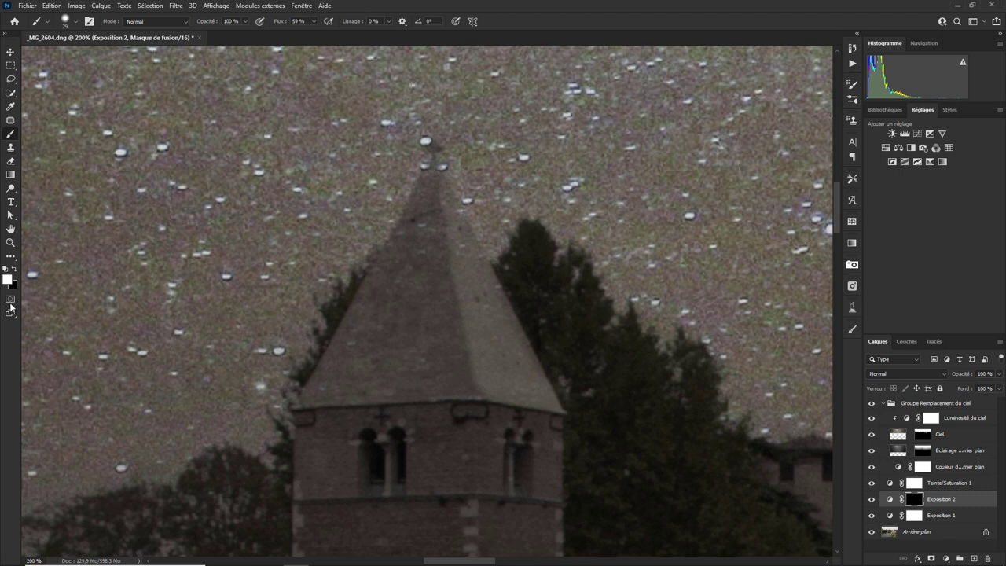
left_click(15, 269)
left_click_drag(614, 448, 583, 150)
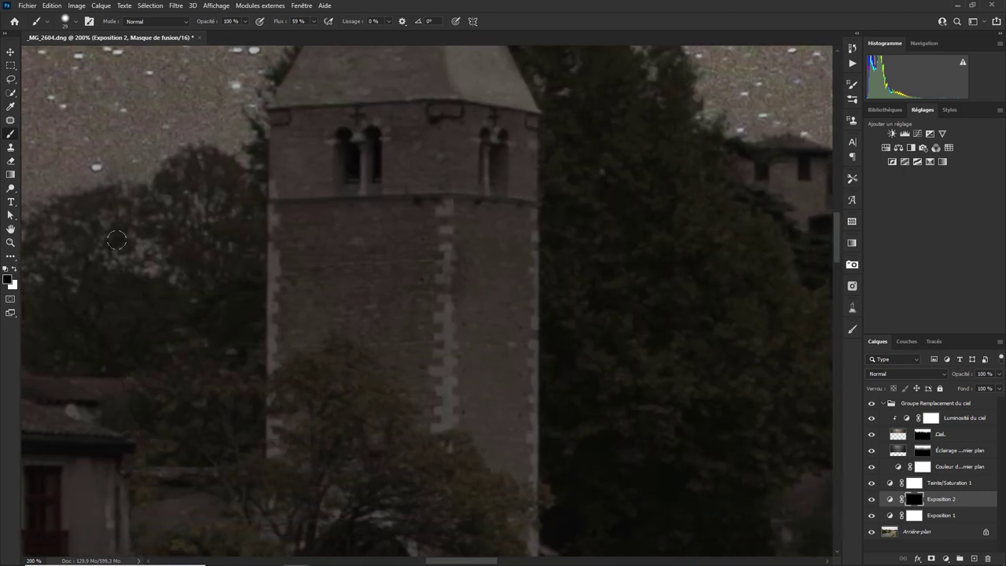
left_click(15, 269)
mouse_move(473, 117)
left_mouse_down()
mouse_move(523, 172)
mouse_move(520, 463)
mouse_move(478, 438)
mouse_move(465, 412)
mouse_move(466, 122)
mouse_move(487, 143)
mouse_move(477, 289)
mouse_move(495, 423)
mouse_move(495, 142)
mouse_move(489, 358)
mouse_move(473, 218)
mouse_move(466, 305)
mouse_move(468, 257)
left_mouse_up()
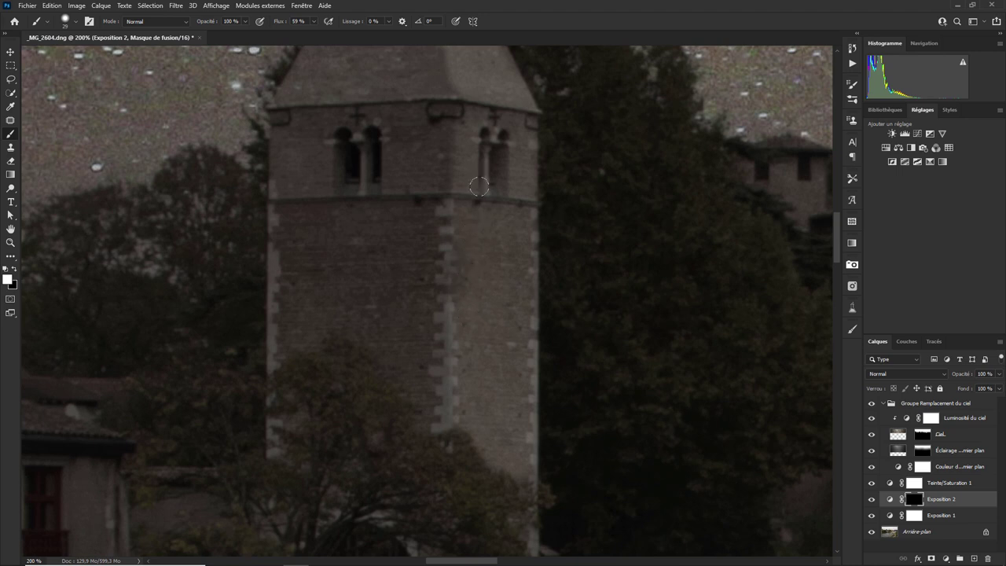
- Paint white on the Exposition 2 mask over the house facade and the wall below its windows
left_click_drag(477, 483, 494, 141)
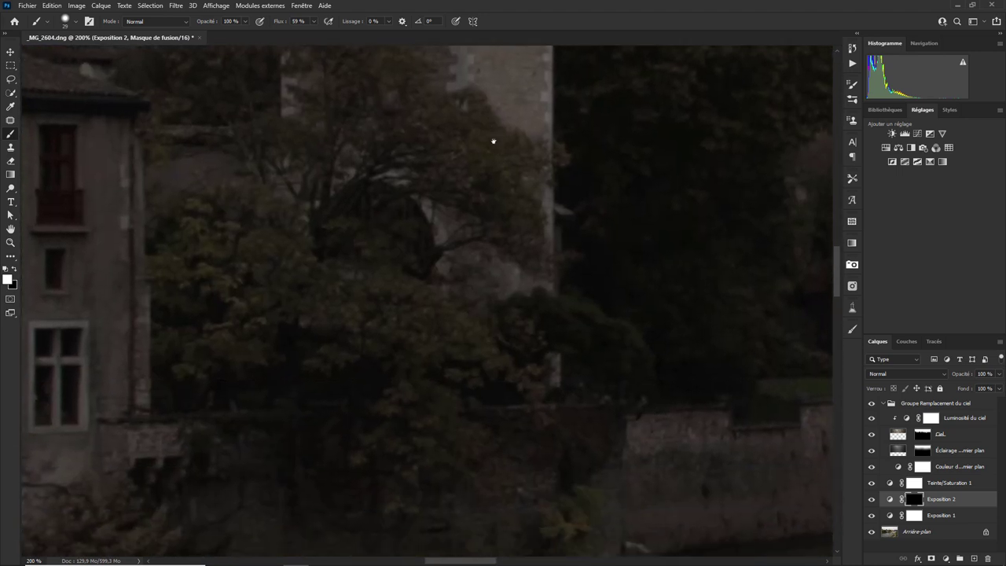
mouse_move(435, 338)
left_mouse_down()
mouse_move(657, 336)
mouse_move(725, 361)
left_mouse_up()
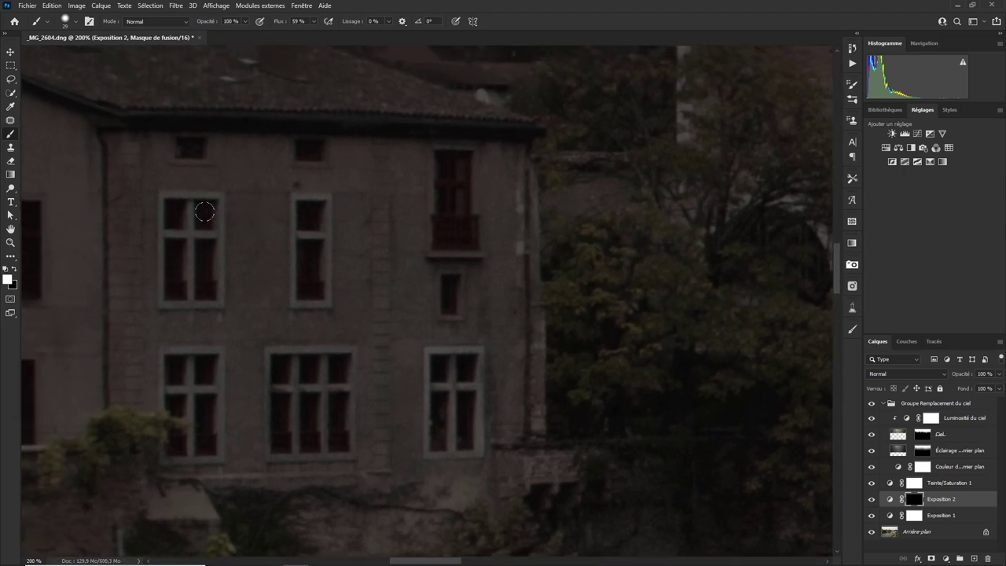
left_click_drag(204, 214, 339, 212)
mouse_move(259, 146)
left_mouse_down()
mouse_move(437, 156)
mouse_move(676, 227)
mouse_move(686, 442)
mouse_move(649, 443)
mouse_move(637, 162)
mouse_move(637, 218)
mouse_move(531, 164)
mouse_move(276, 162)
mouse_move(271, 377)
mouse_move(281, 370)
mouse_move(282, 250)
mouse_move(305, 198)
mouse_move(320, 234)
mouse_move(382, 209)
mouse_move(581, 206)
mouse_move(478, 188)
mouse_move(385, 228)
mouse_move(393, 322)
mouse_move(381, 298)
mouse_move(327, 365)
mouse_move(344, 444)
mouse_move(406, 395)
mouse_move(389, 358)
mouse_move(324, 331)
mouse_move(345, 385)
mouse_move(298, 402)
mouse_move(519, 315)
mouse_move(498, 301)
mouse_move(534, 319)
mouse_move(583, 264)
mouse_move(626, 287)
mouse_move(564, 250)
mouse_move(565, 312)
mouse_move(588, 338)
mouse_move(521, 366)
mouse_move(561, 448)
mouse_move(629, 456)
mouse_move(511, 459)
mouse_move(506, 353)
mouse_move(445, 403)
mouse_move(425, 464)
mouse_move(385, 465)
mouse_move(470, 462)
mouse_move(535, 403)
left_mouse_up()
mouse_move(478, 346)
left_mouse_down()
mouse_move(626, 331)
mouse_move(629, 273)
mouse_move(579, 388)
mouse_move(370, 202)
mouse_move(386, 249)
mouse_move(522, 264)
mouse_move(527, 382)
mouse_move(542, 174)
left_mouse_up()
mouse_move(435, 280)
left_mouse_down()
mouse_move(570, 292)
mouse_move(514, 353)
mouse_move(554, 377)
left_mouse_up()
mouse_move(498, 318)
left_mouse_down()
mouse_move(605, 275)
mouse_move(550, 342)
left_mouse_up()
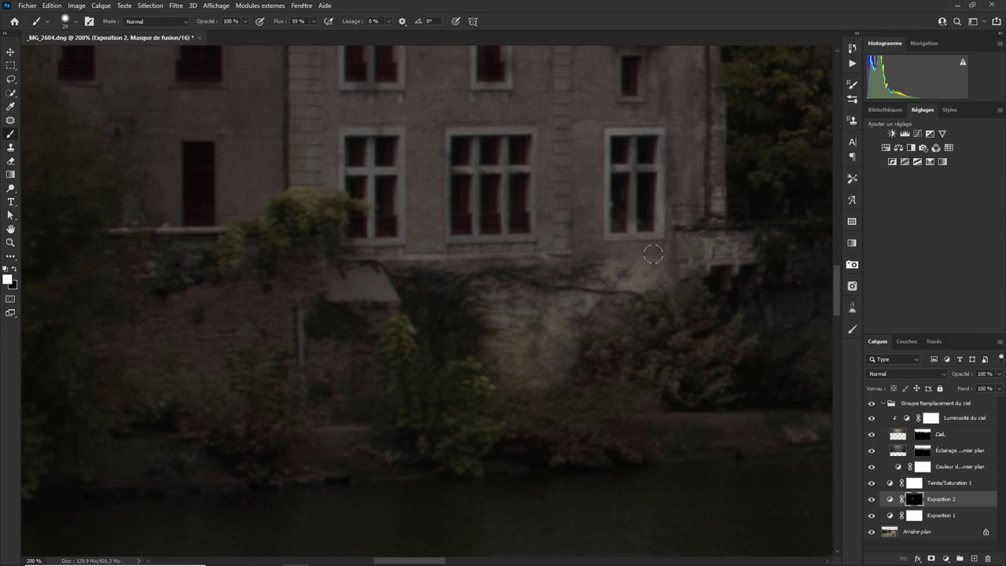
key("ctrl+minus")
key("ctrl+minus")
key("ctrl+minus")
key("ctrl+minus")
key("ctrl+minus")
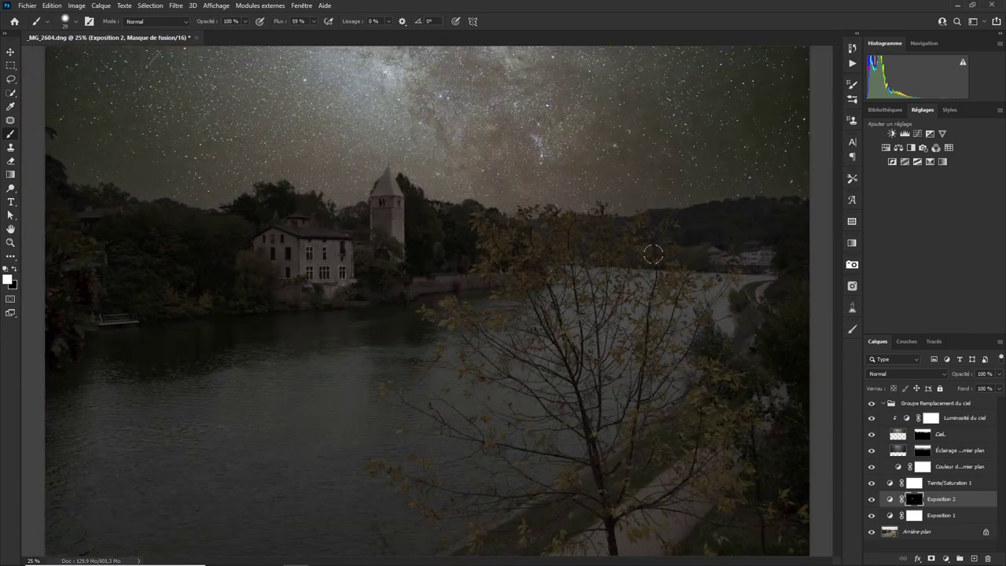
- Compare Exposition 2 on and off, then lower its exposure from +0.99 to +0.55
left_click(870, 500)
left_click(870, 499)
double_click(888, 500)
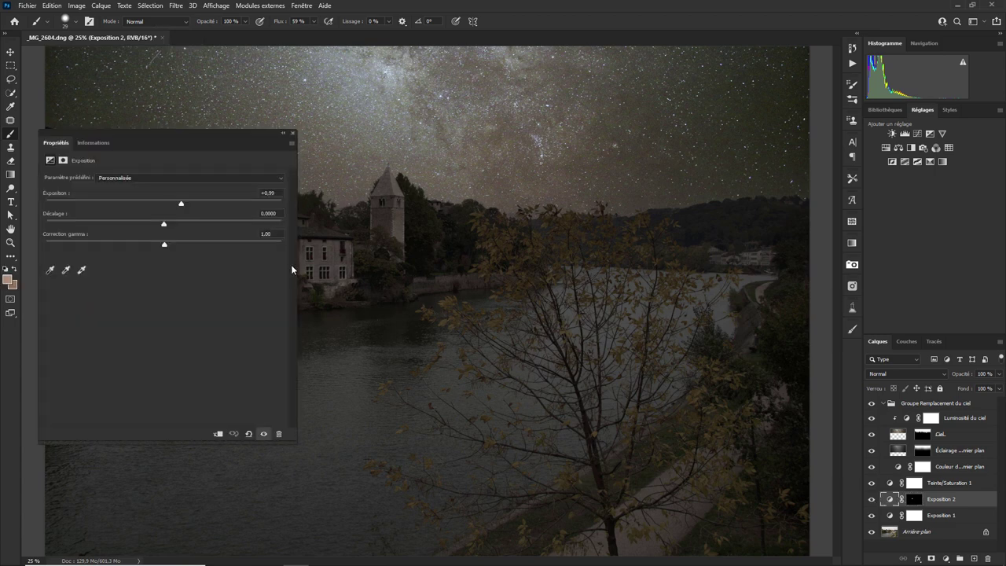
left_click_drag(179, 205, 173, 205)
left_click(292, 132)
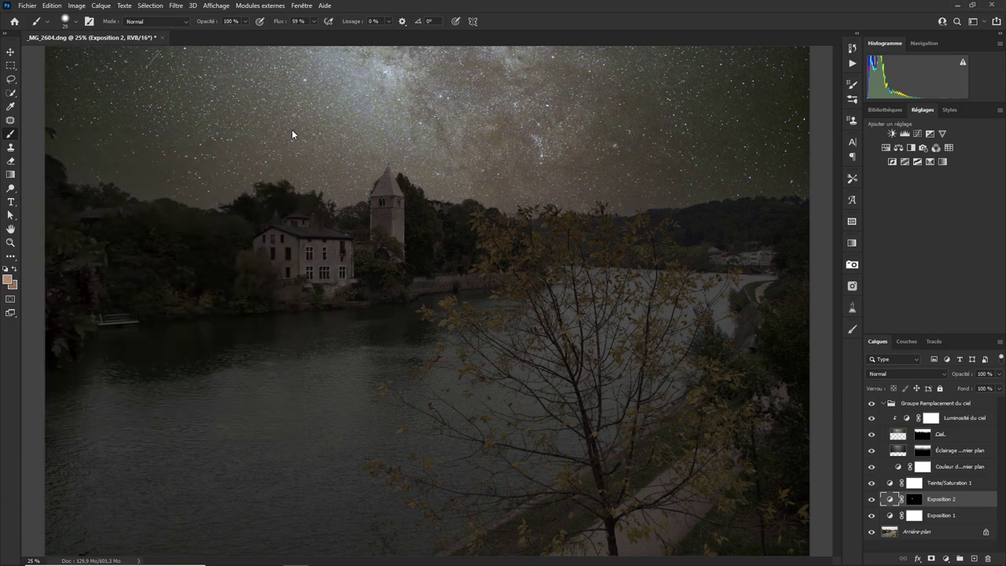
- Set a 53 px brush on the Exposition 2 mask and add Calque 1 above Teinte/Saturation 1
left_click(915, 499)
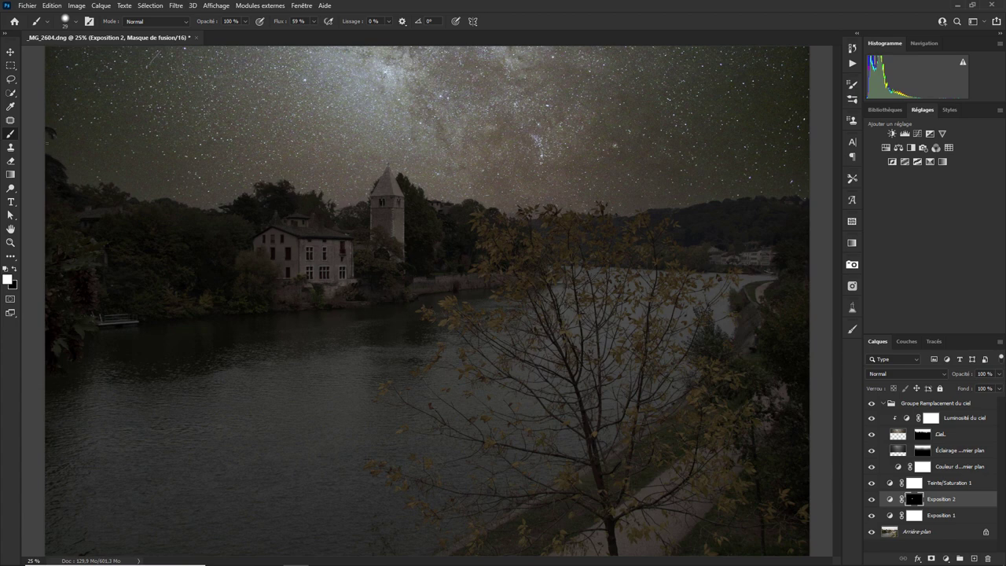
left_click(77, 23)
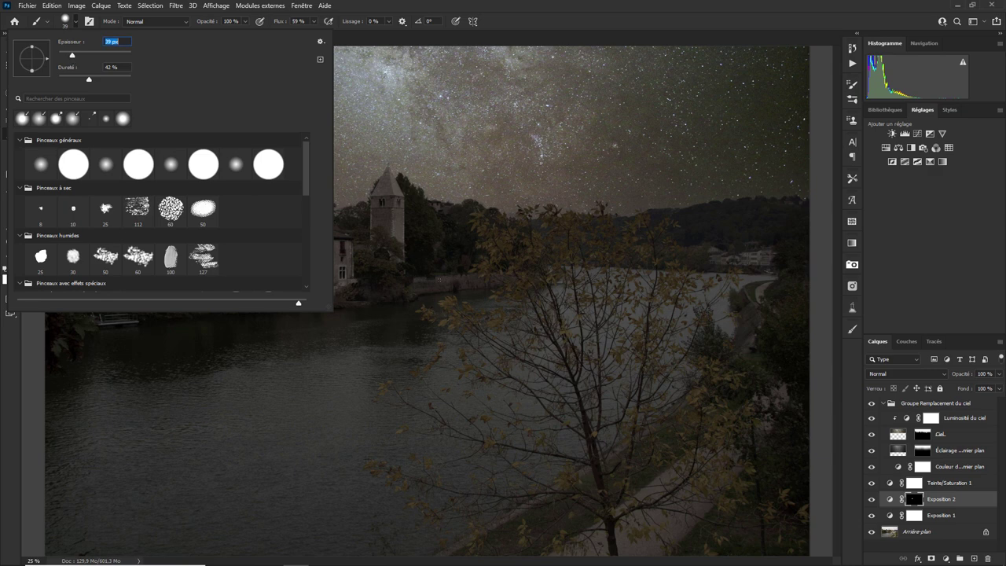
left_click_drag(73, 55, 77, 55)
key("Return")
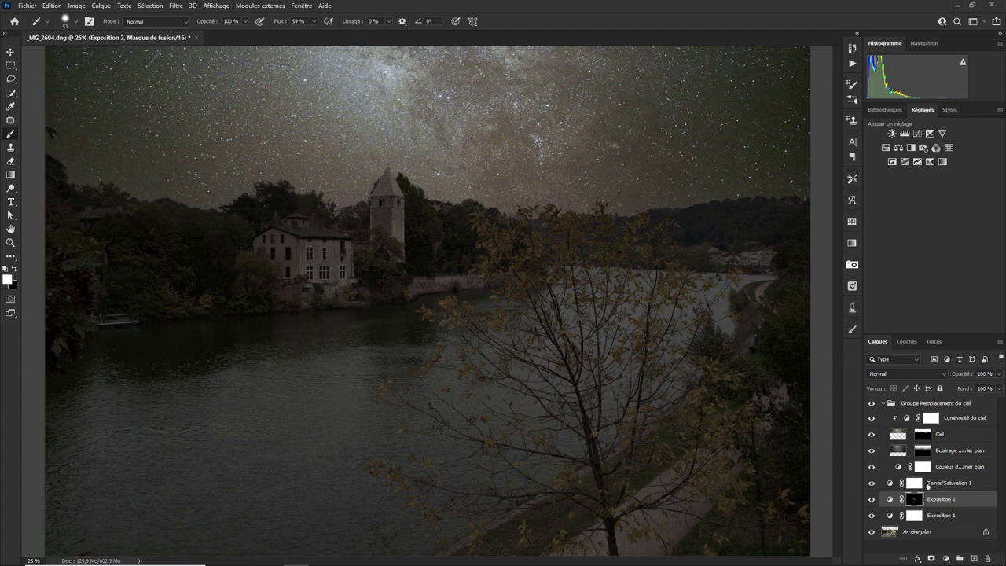
left_click(927, 485)
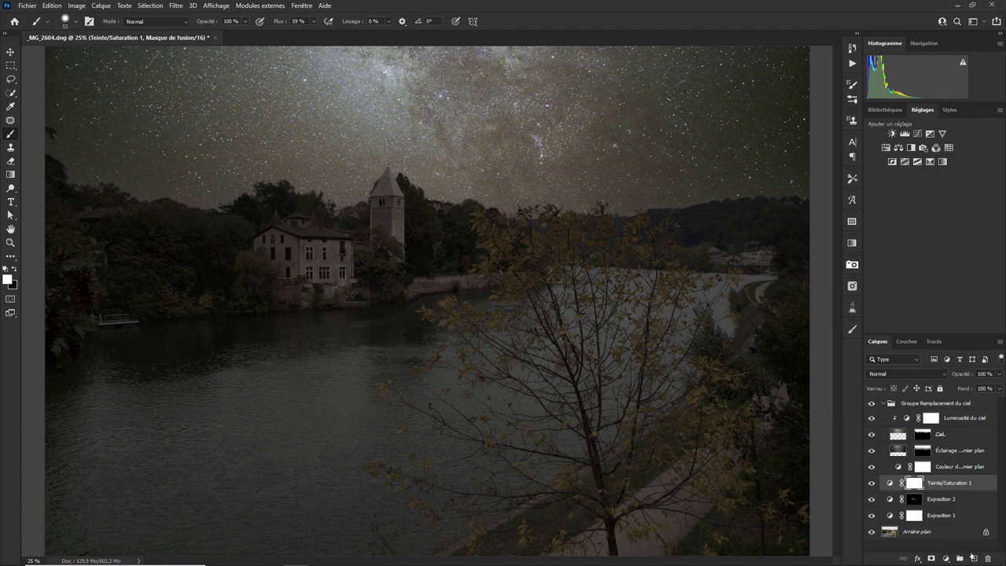
left_click(974, 558)
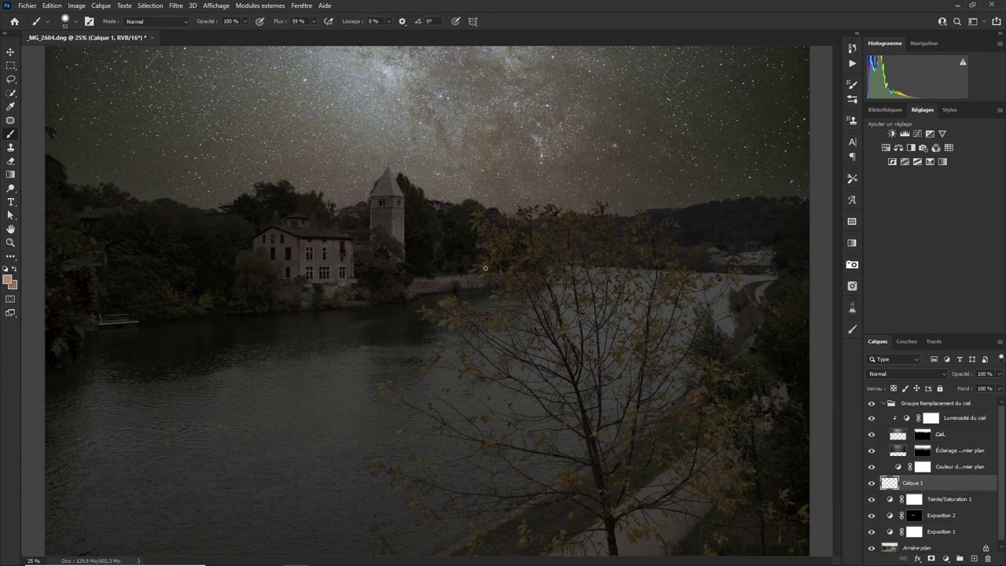
- Set the foreground colour to pale cream #f3e6b7
left_click(8, 279)
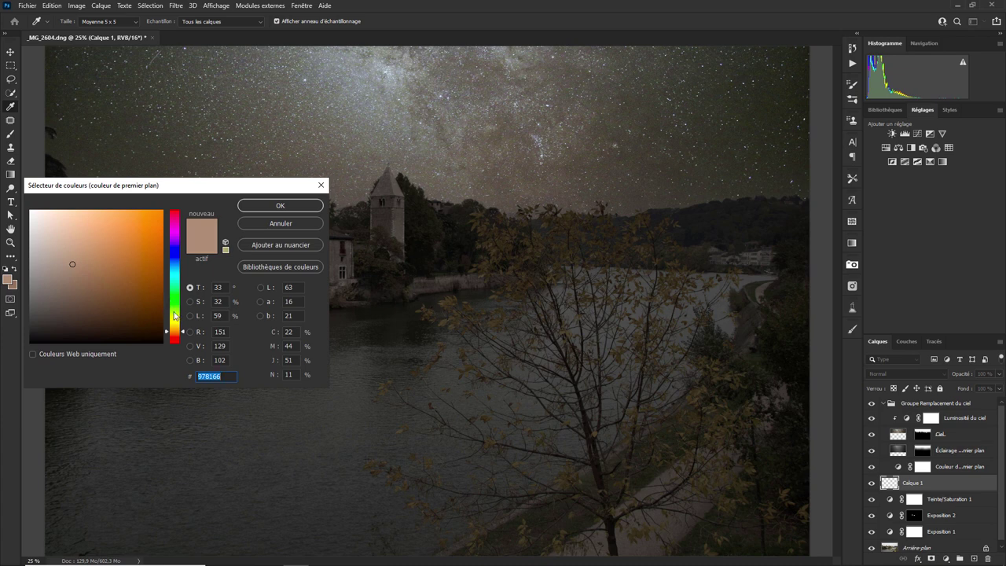
left_click(175, 319)
left_click_drag(175, 319, 175, 324)
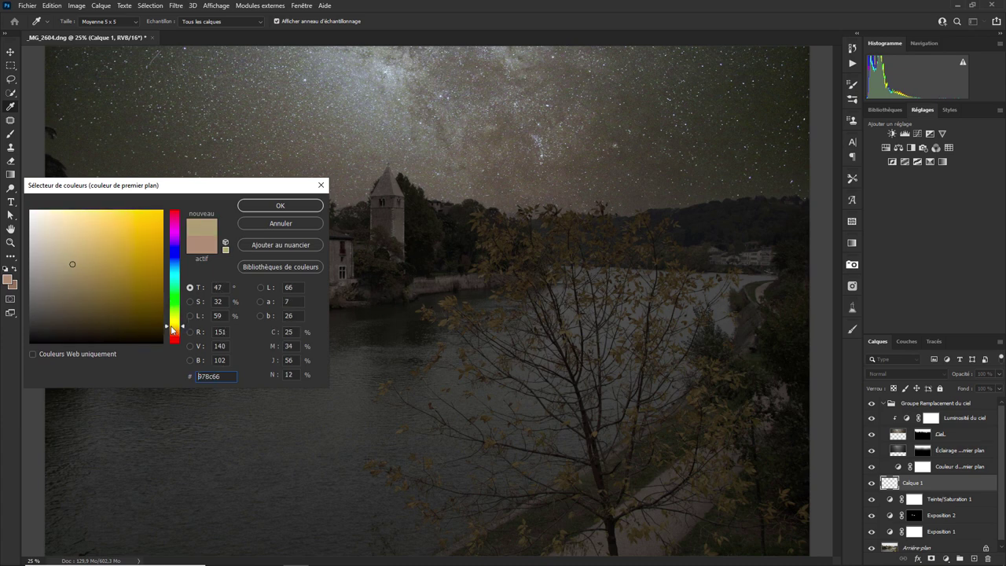
left_click_drag(74, 222, 62, 215)
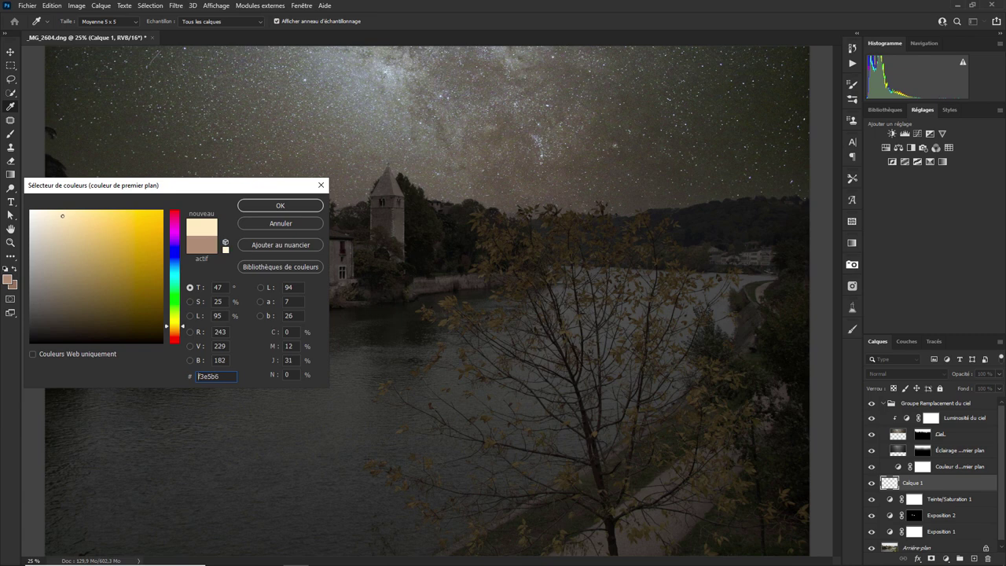
left_click(299, 205)
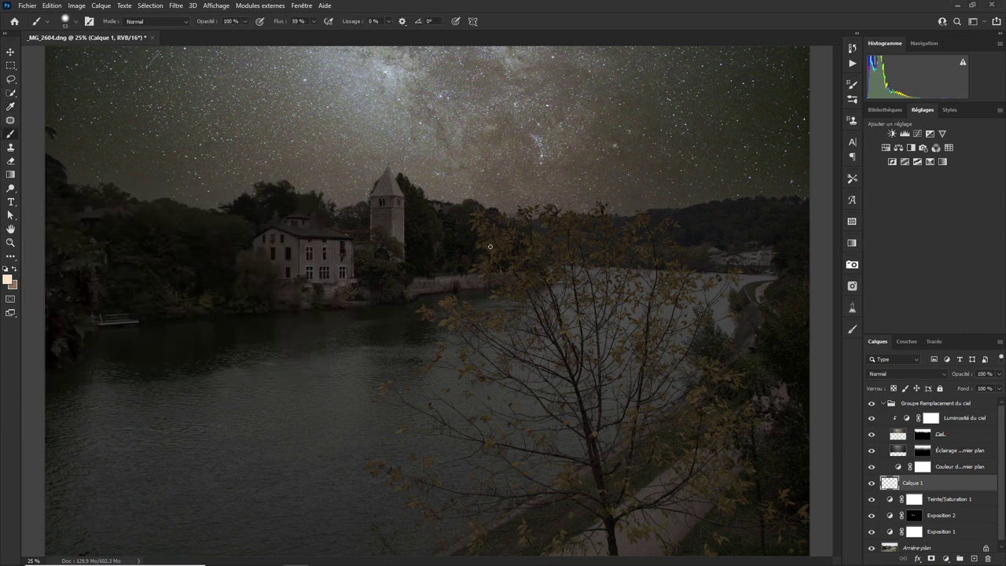
- Dab a 14 px cream light glow among the trees above the river wall
scroll(490, 246, "up", 5)
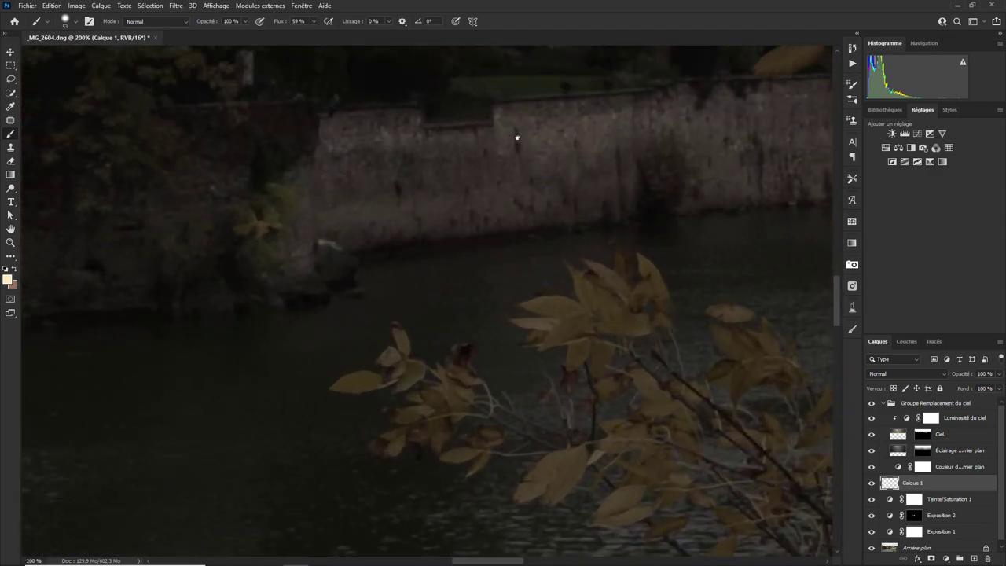
left_click_drag(516, 139, 437, 385)
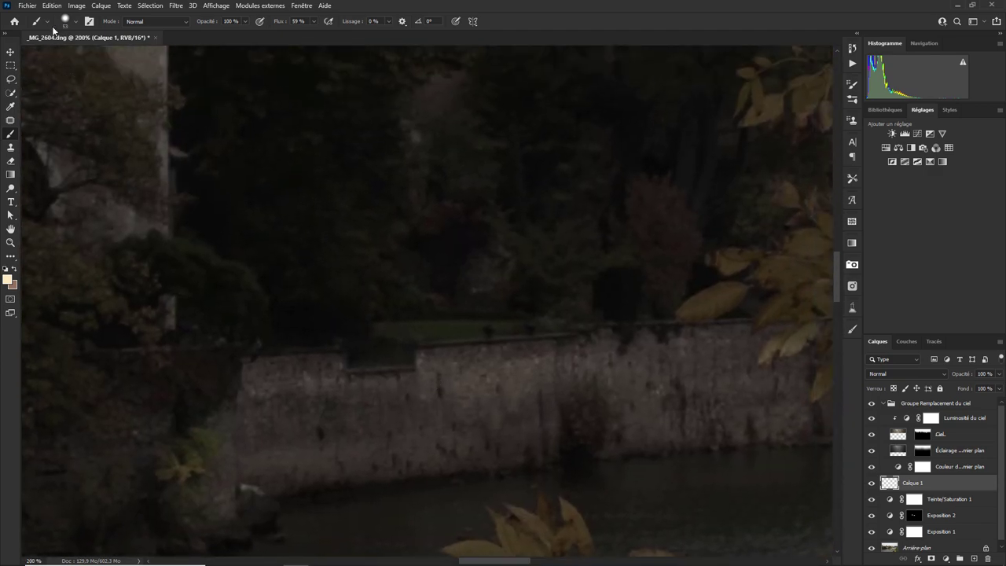
left_click(76, 25)
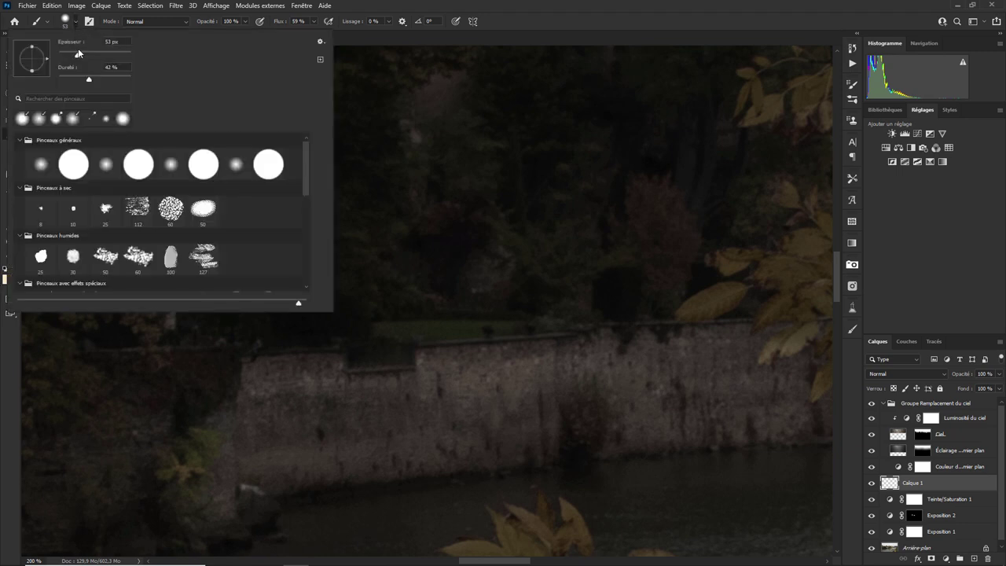
left_click_drag(80, 55, 64, 57)
left_click(427, 208)
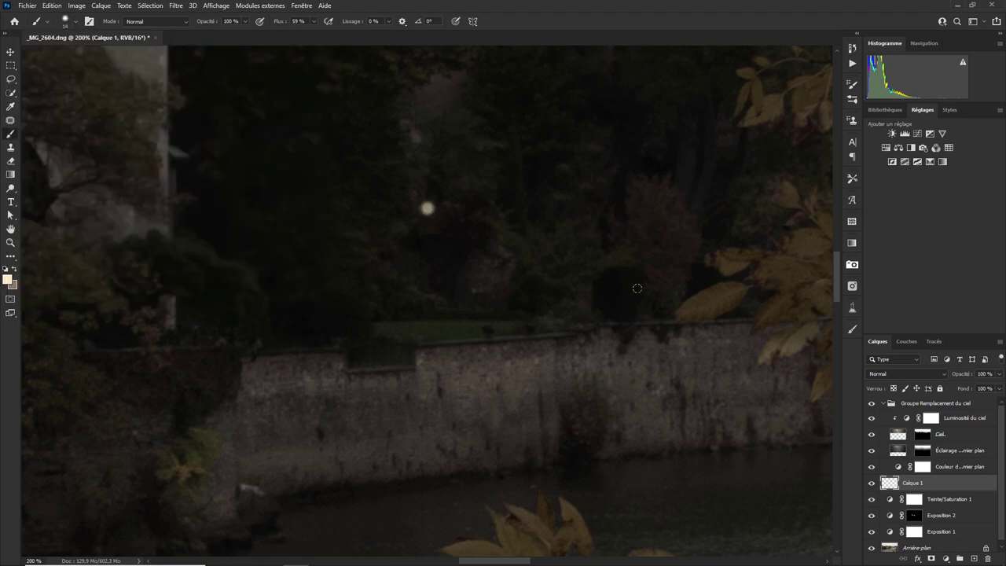
key("ctrl+0")
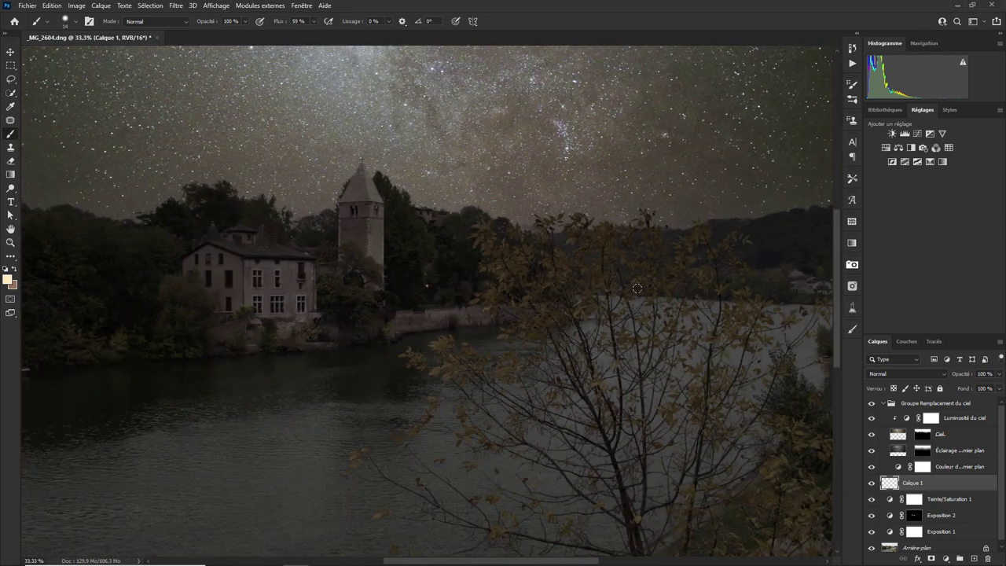
key("ctrl+plus")
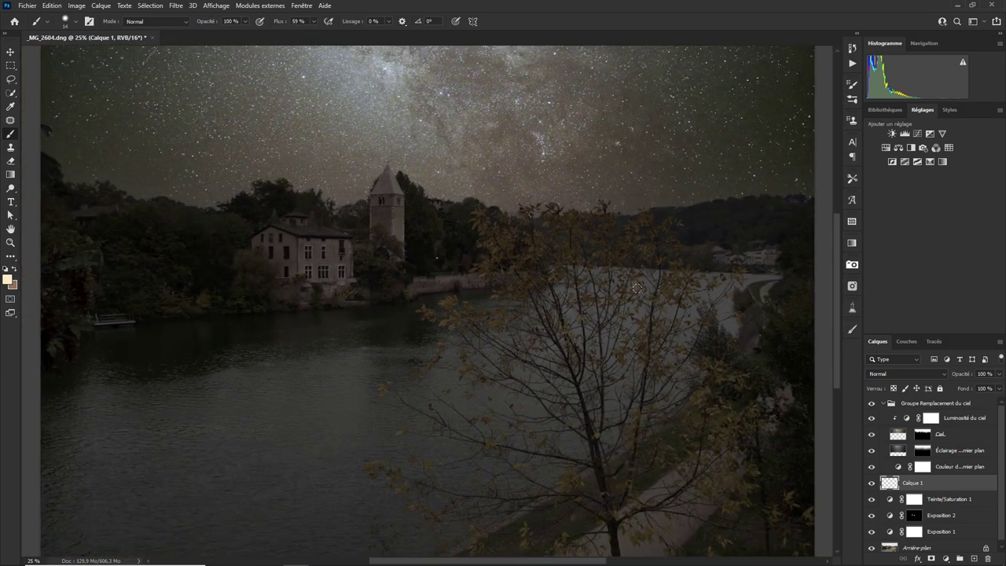
key("ctrl+plus")
key("ctrl+plus")
key("ctrl+plus")
key("ctrl+plus")
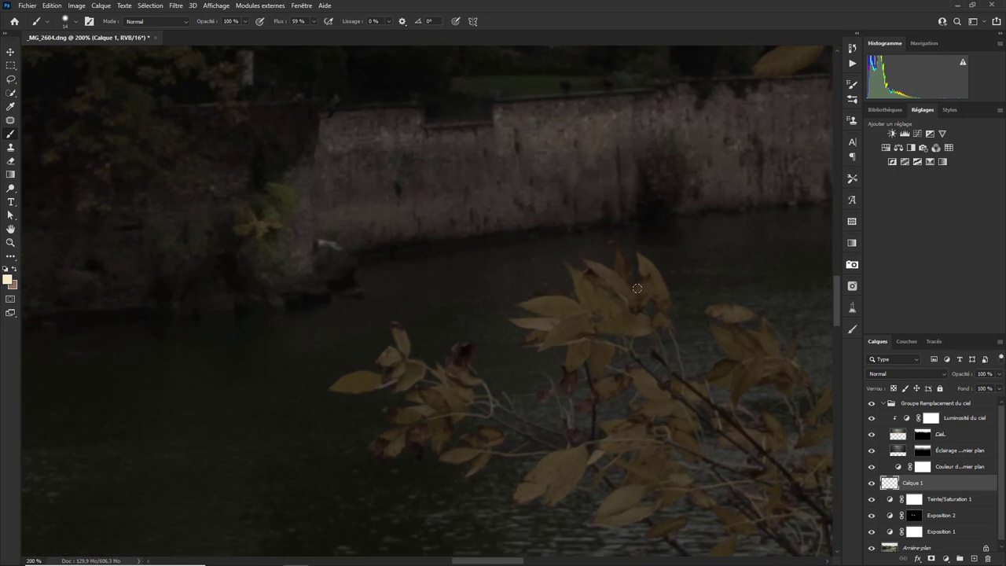
left_click_drag(540, 136, 490, 398)
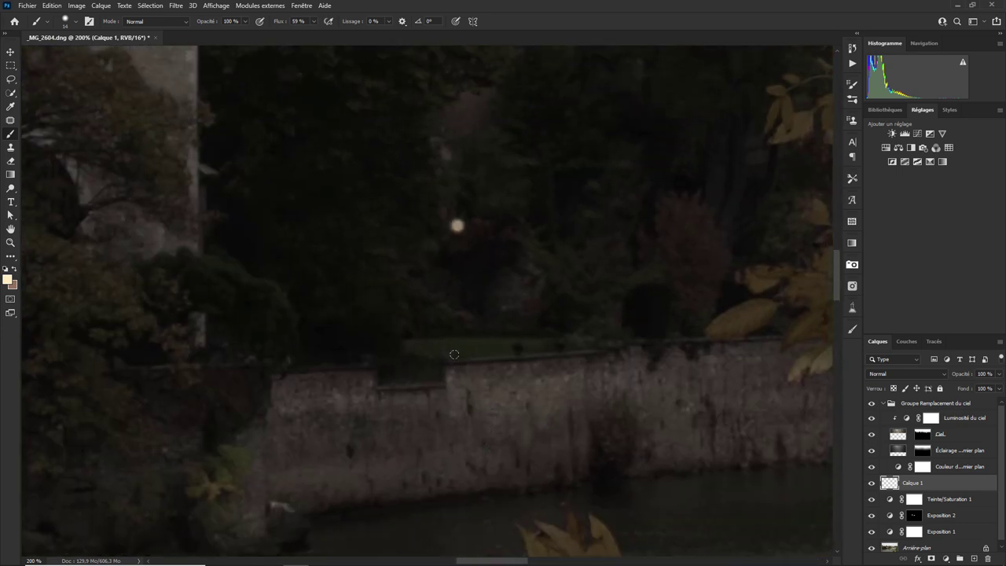
- Switch to the 3447 lens-flare brush at 91 px
left_click(79, 25)
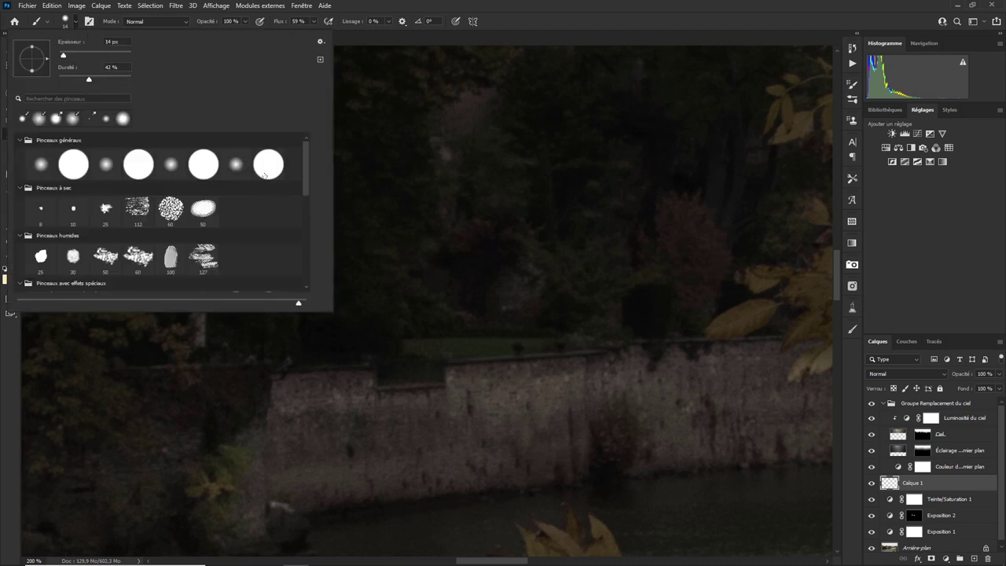
left_click_drag(303, 165, 304, 219)
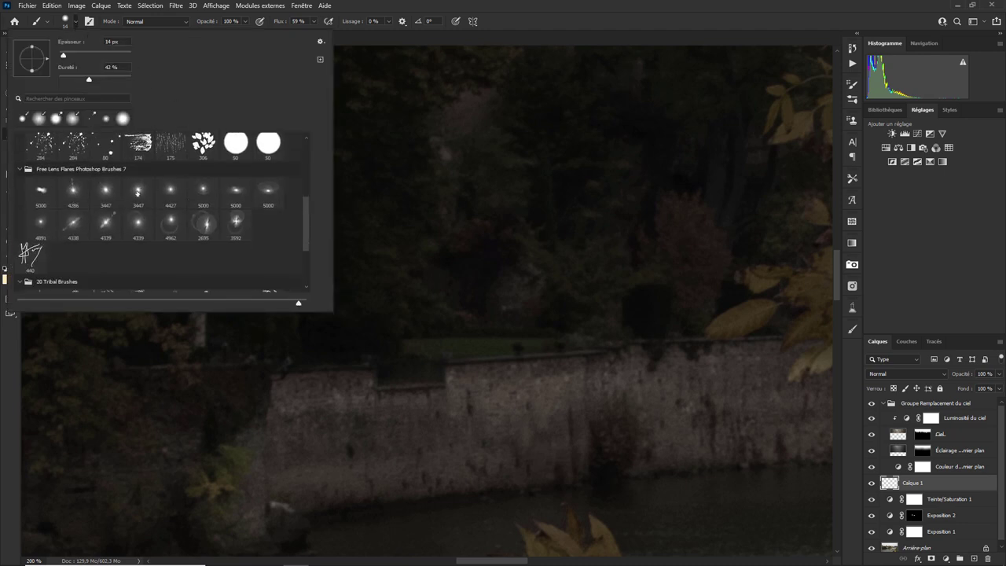
left_click(137, 190)
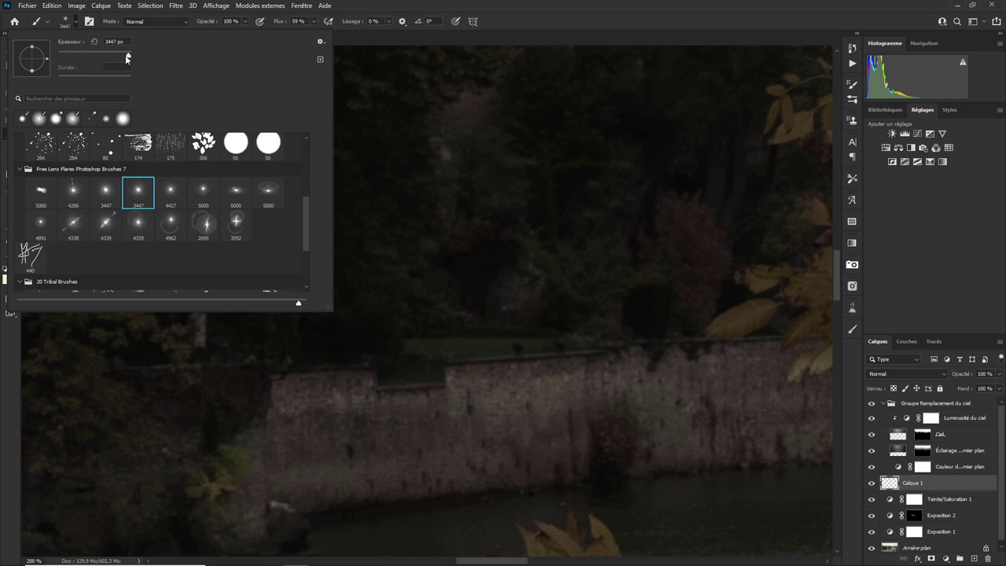
left_click_drag(109, 59, 96, 58)
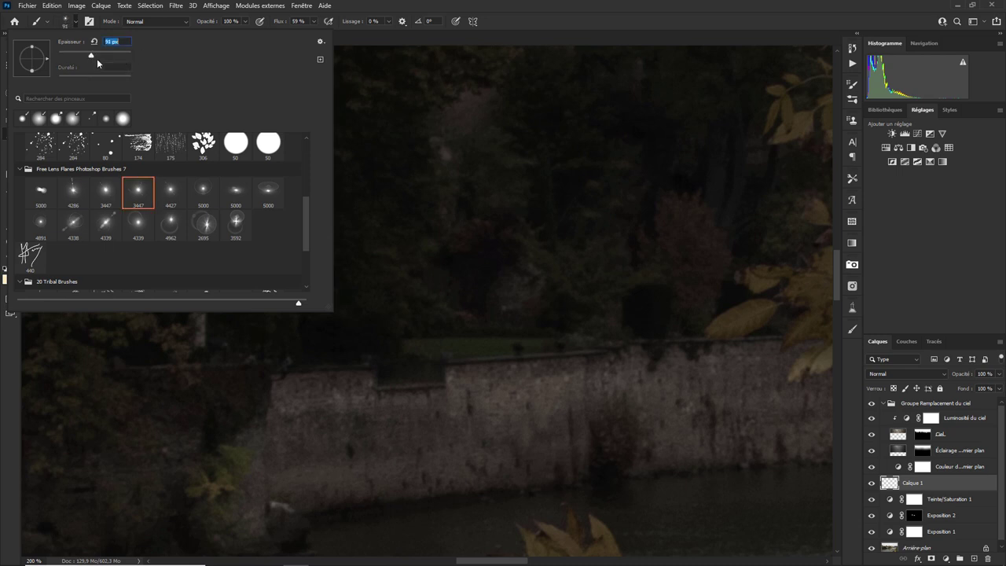
left_click(527, 234)
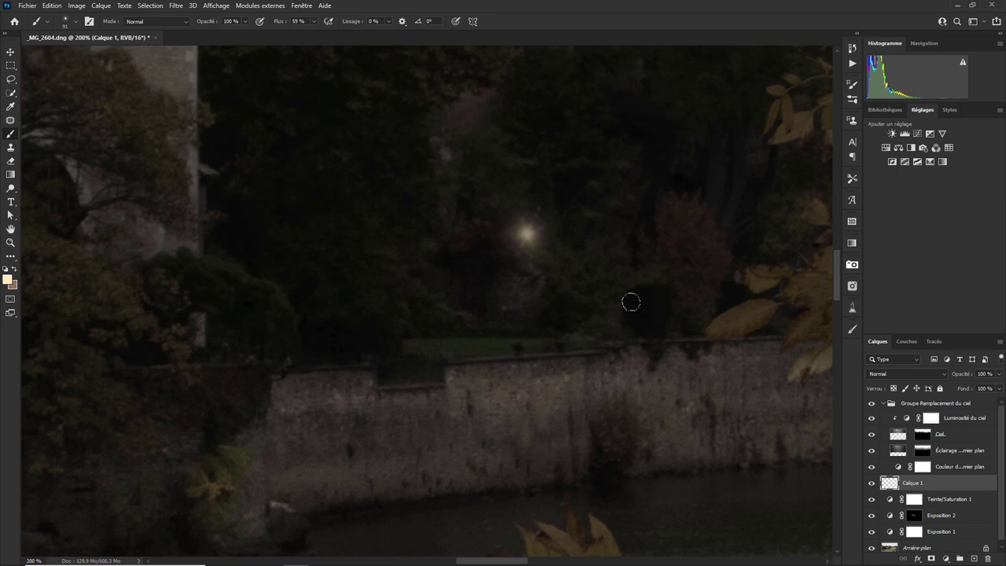
- Undo the misplaced glow and stamp a soft lens-flare glow among the trees behind the wall
key("ctrl+z")
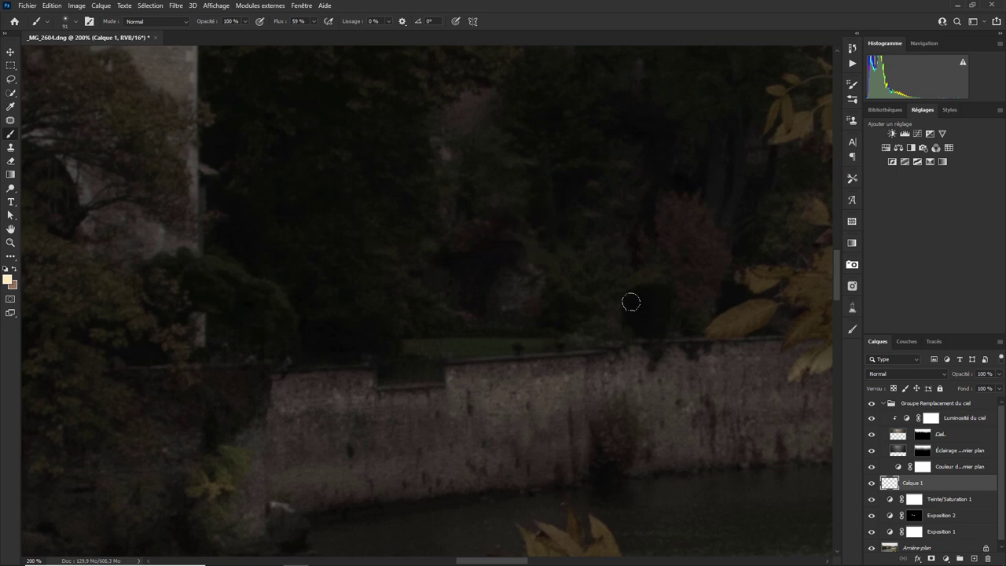
left_click(472, 264)
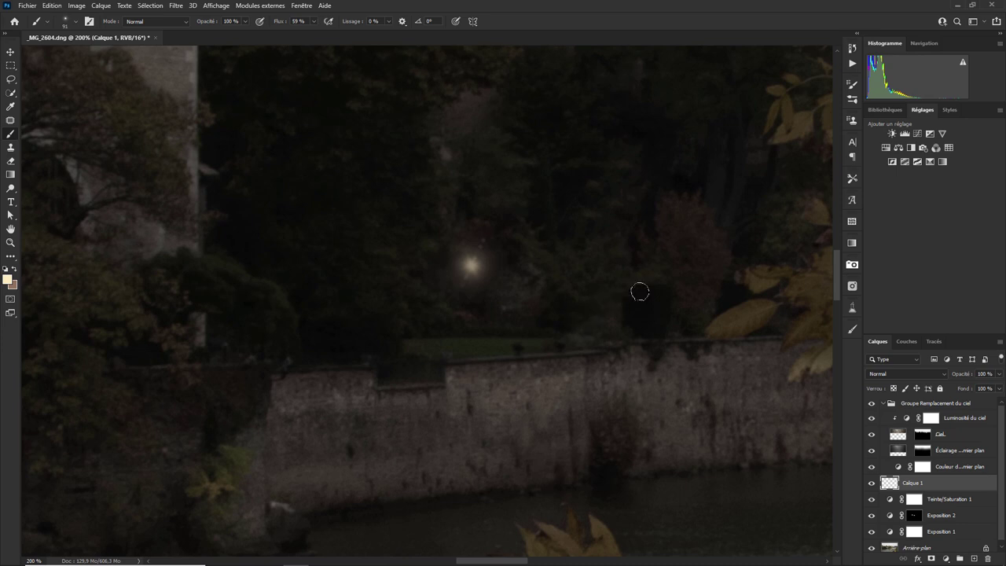
left_click_drag(652, 285, 439, 317)
mouse_move(561, 274)
left_mouse_down()
mouse_move(395, 299)
mouse_move(320, 333)
left_mouse_up()
mouse_move(494, 325)
left_mouse_down()
mouse_move(271, 347)
mouse_move(386, 296)
mouse_move(480, 222)
mouse_move(433, 298)
mouse_move(554, 318)
left_mouse_up()
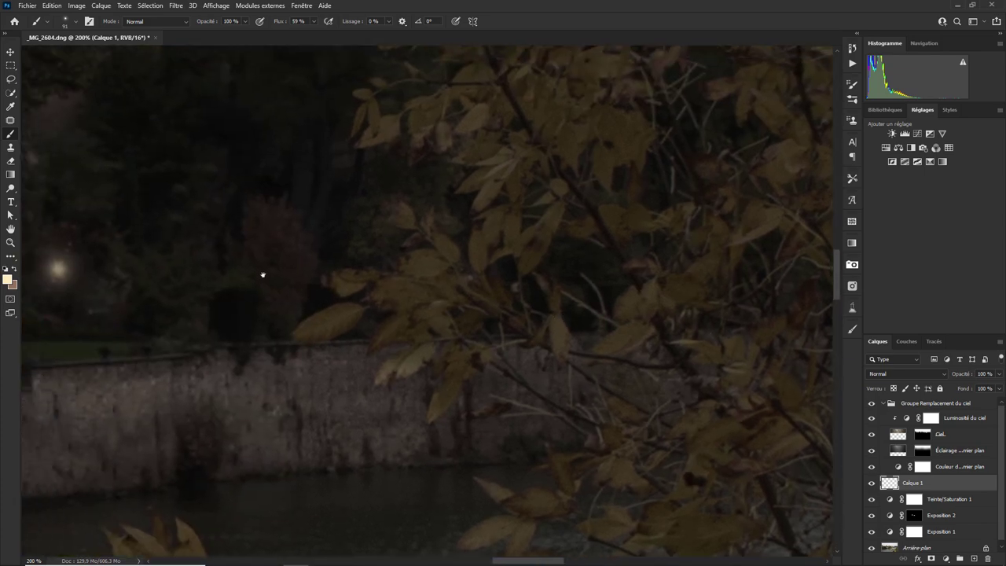
left_click_drag(262, 274, 523, 288)
key("ctrl+minus")
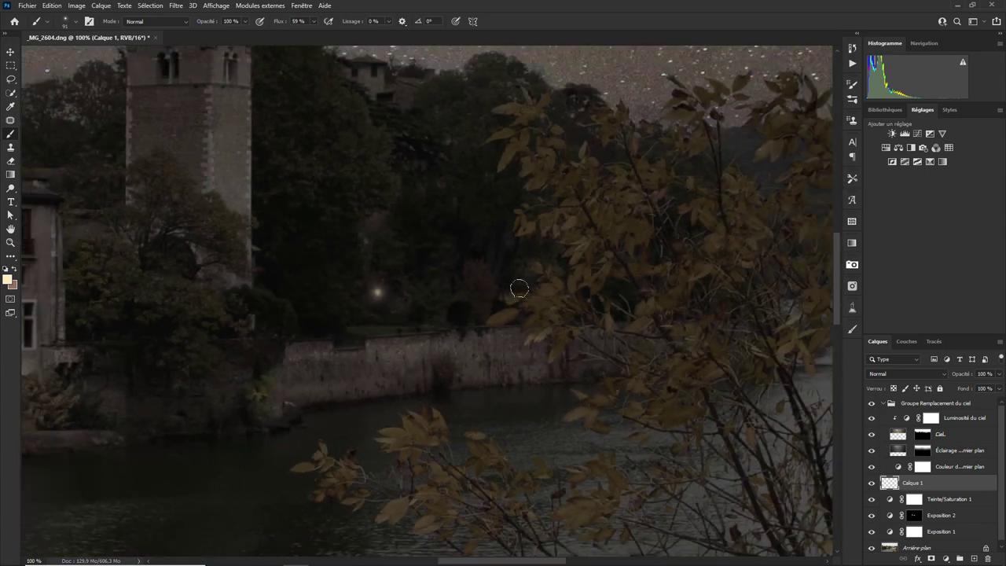
key("ctrl+minus")
key("ctrl+minus")
key("ctrl+minus")
key("ctrl+minus")
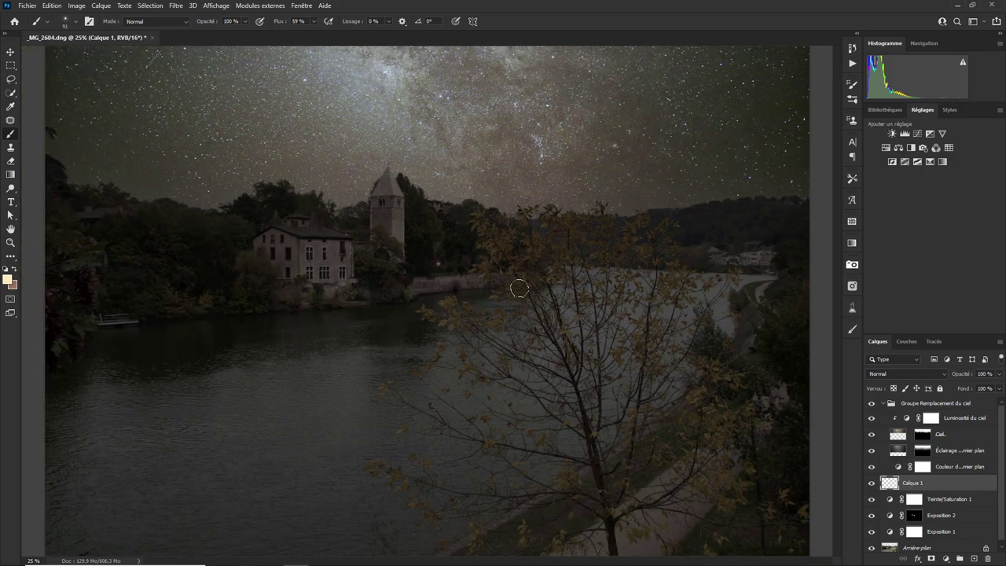
- Zoom in on the distant riverside houses and shrink the brush to 20 px
scroll(518, 289, "up", 1)
scroll(547, 290, "up", 1)
scroll(718, 253, "up", 1)
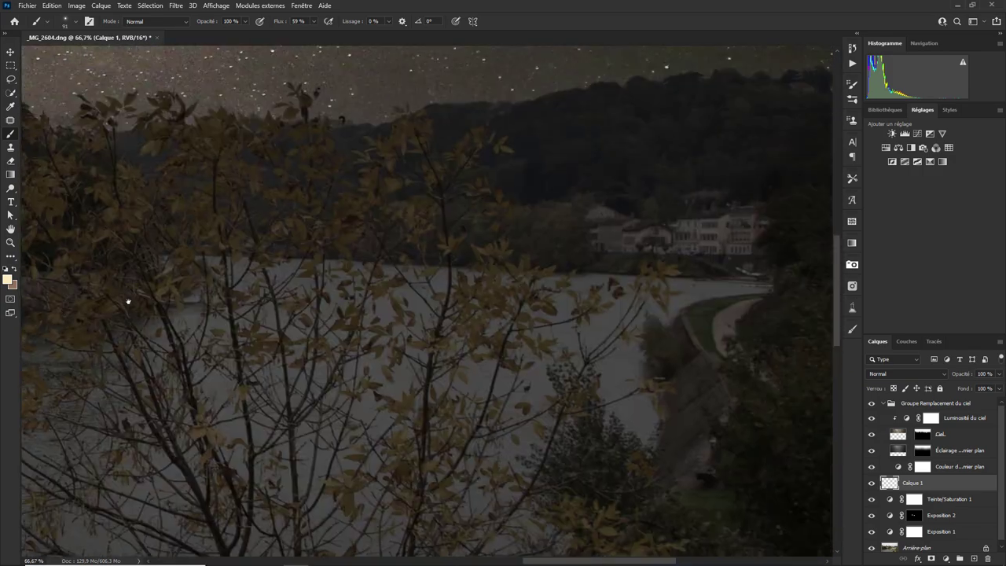
left_click_drag(613, 265, 526, 272)
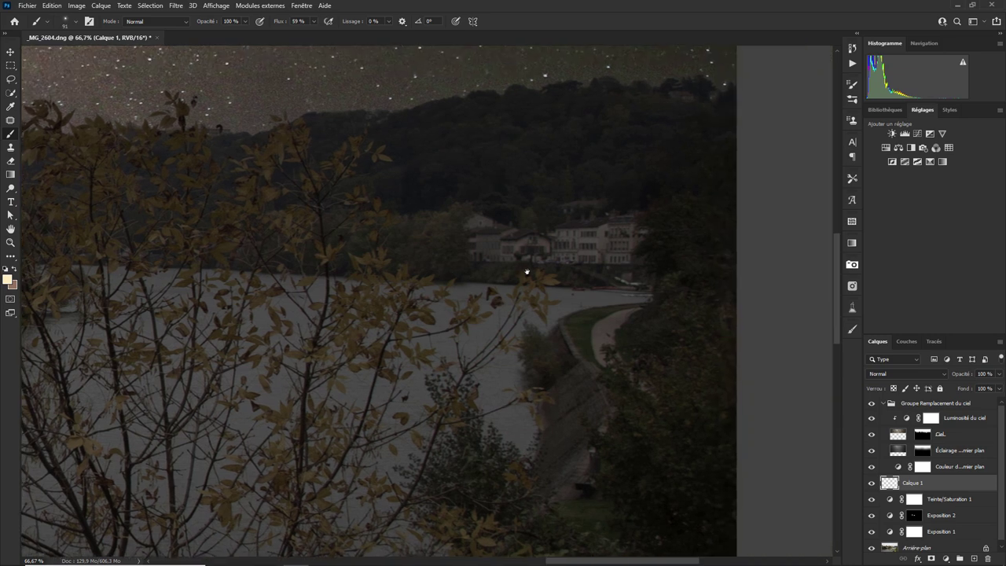
scroll(527, 272, "up", 2)
left_click_drag(642, 227, 474, 352)
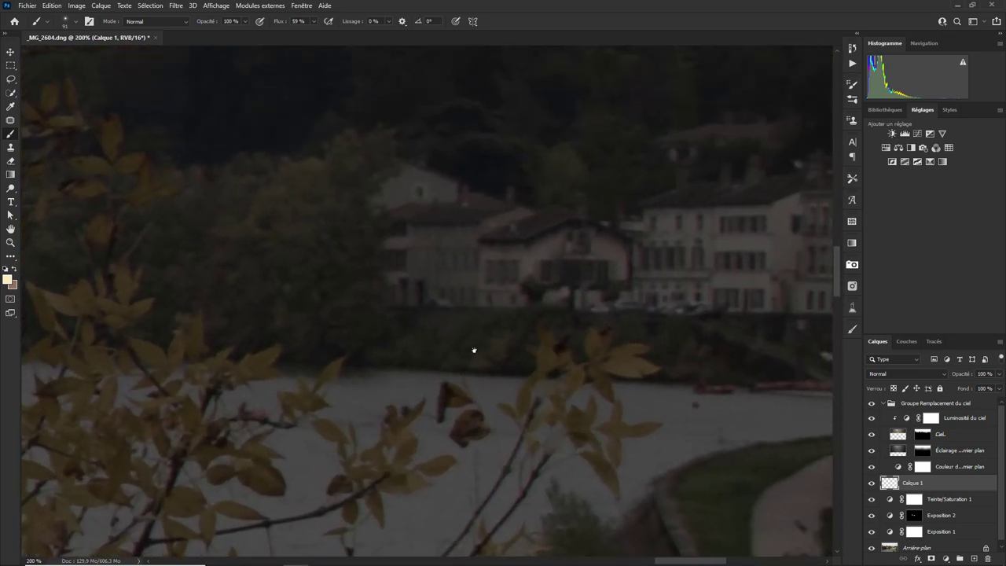
left_click(74, 21)
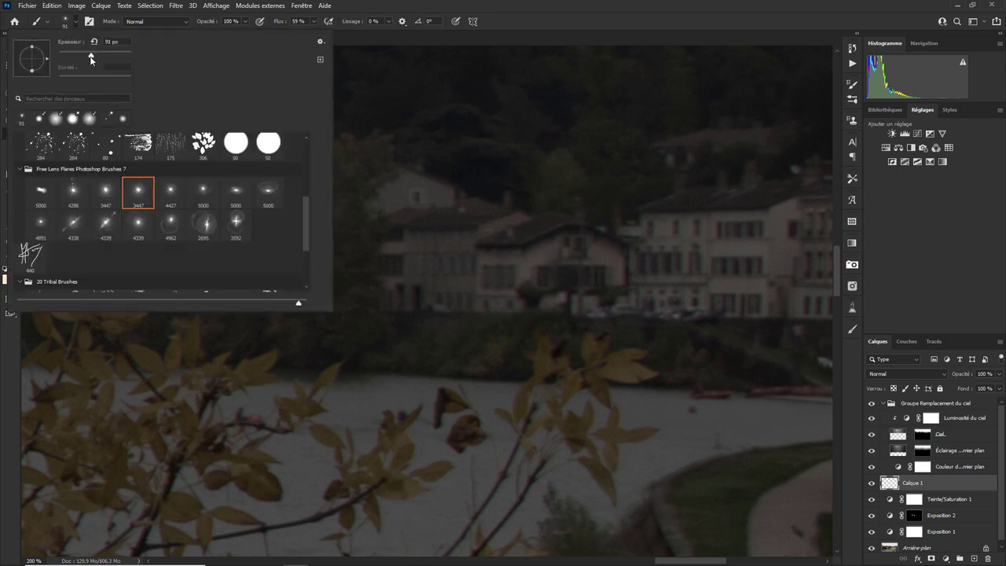
left_click_drag(68, 59, 66, 58)
key("Return")
- Dab two tiny warm glows on the distant houses as lit windows
left_click(454, 291)
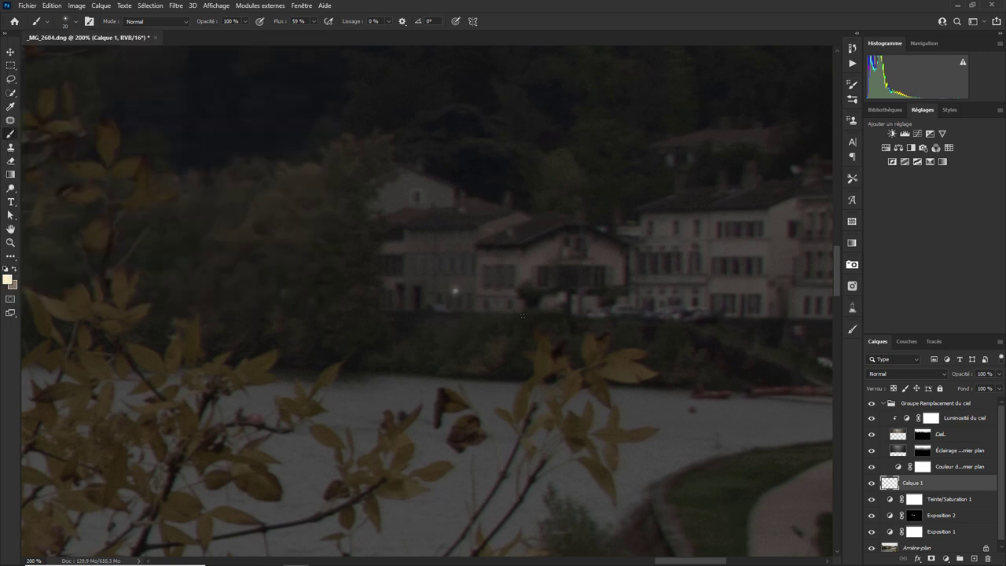
left_click(742, 292)
key("ctrl+minus")
key("ctrl+minus")
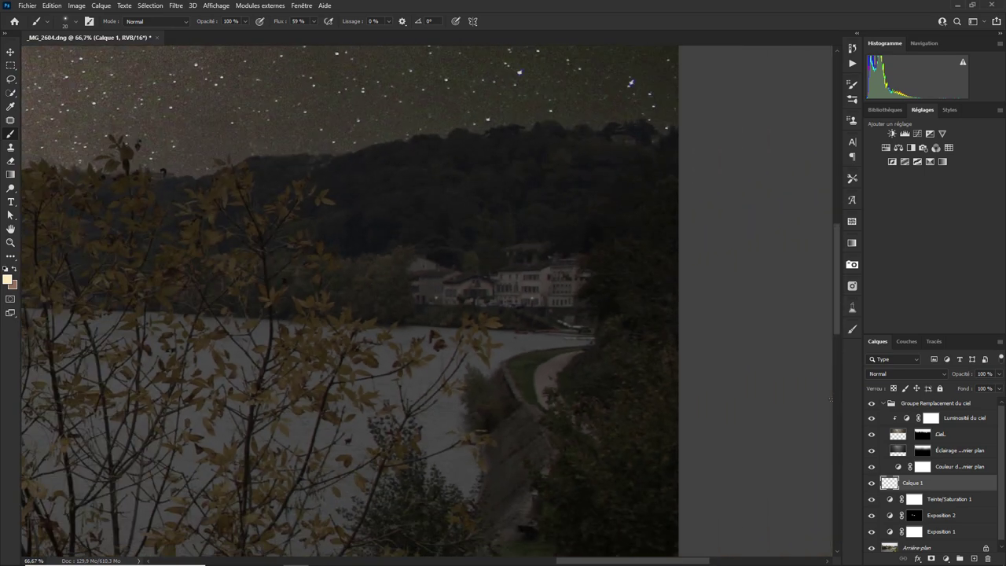
key("ctrl+minus")
key("ctrl+minus")
key("ctrl+minus")
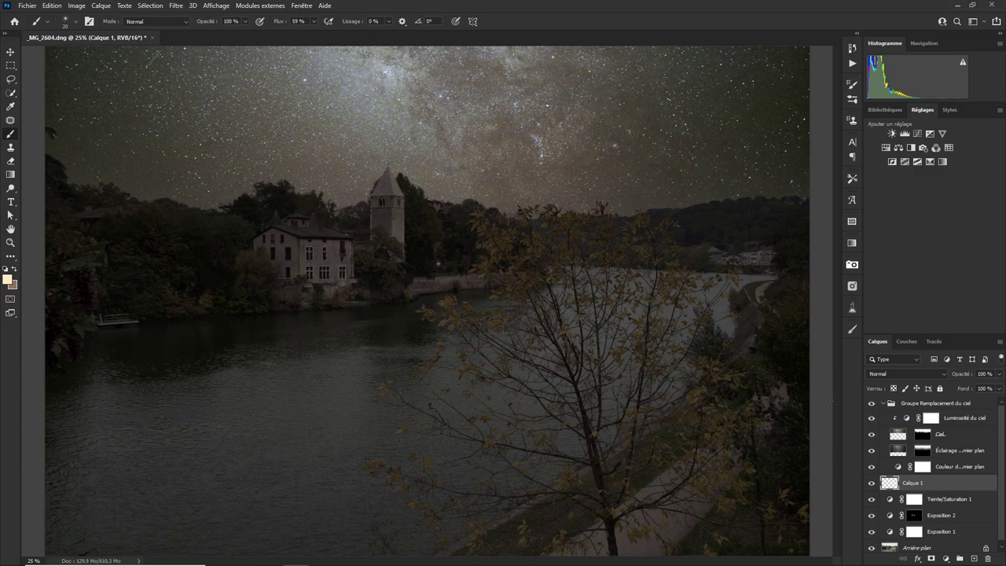
key("ctrl+plus")
key("ctrl+plus")
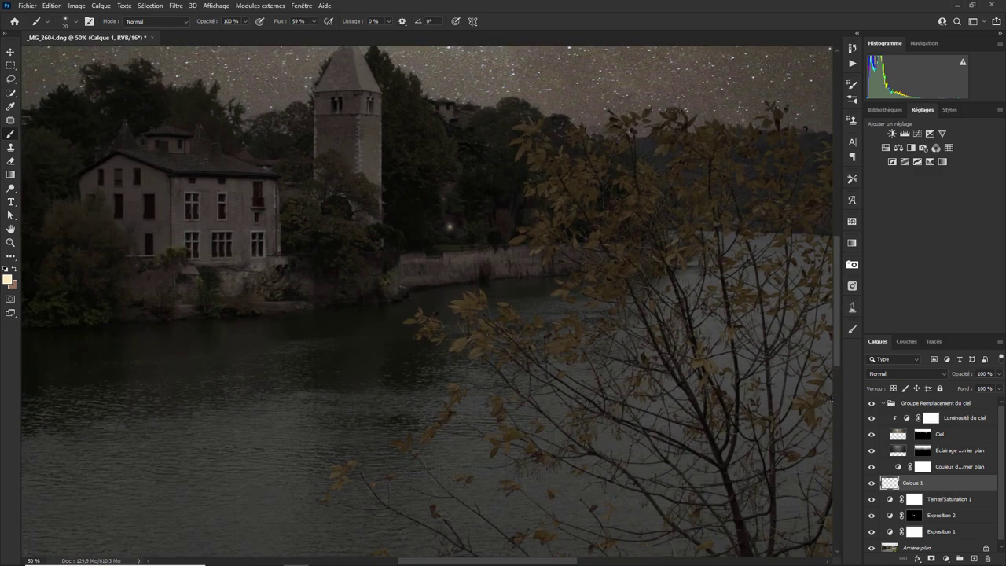
left_click_drag(731, 356, 330, 371)
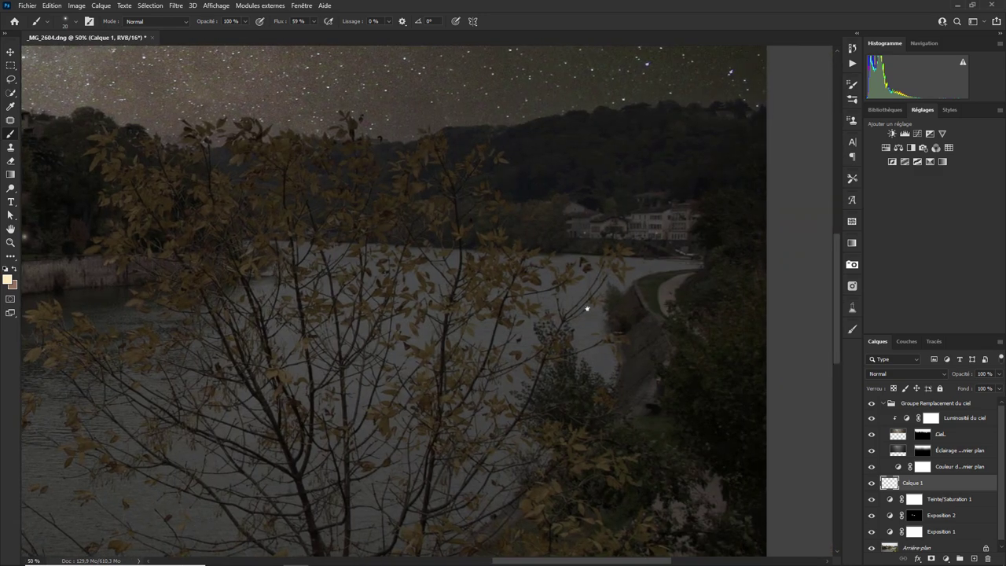
left_click_drag(586, 308, 510, 316)
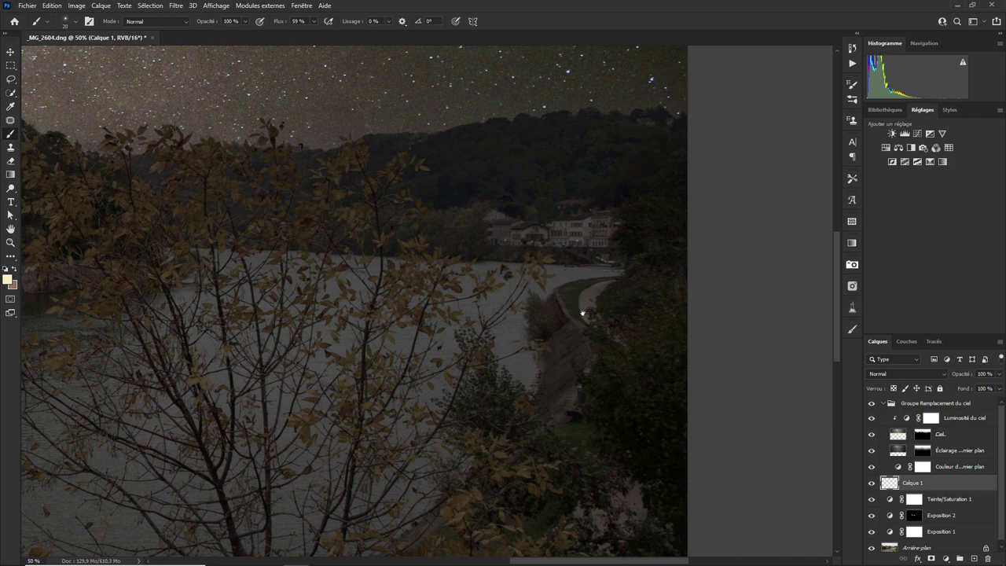
key("ctrl+plus")
key("ctrl+plus")
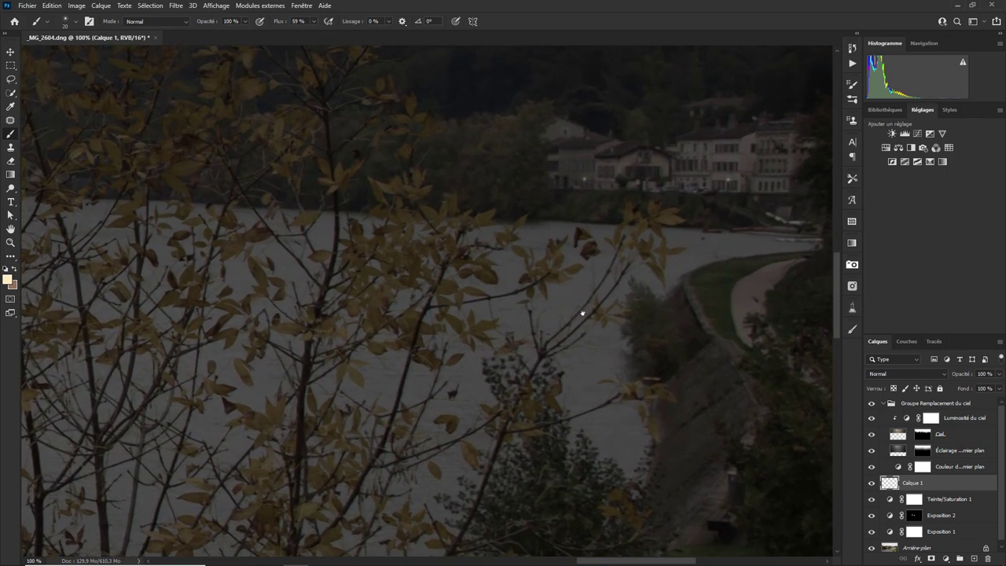
left_click_drag(756, 280, 614, 292)
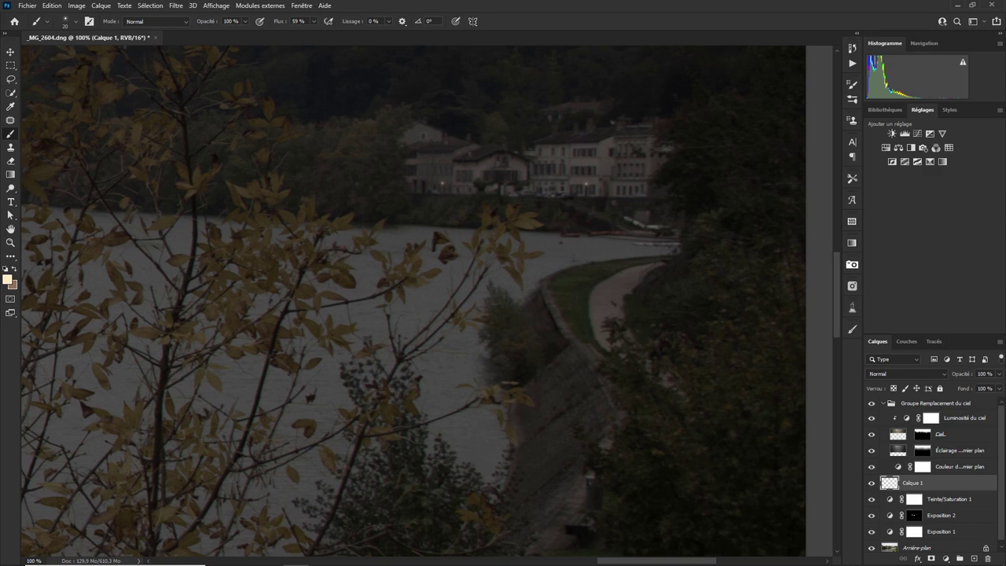
left_click_drag(547, 446, 661, 278)
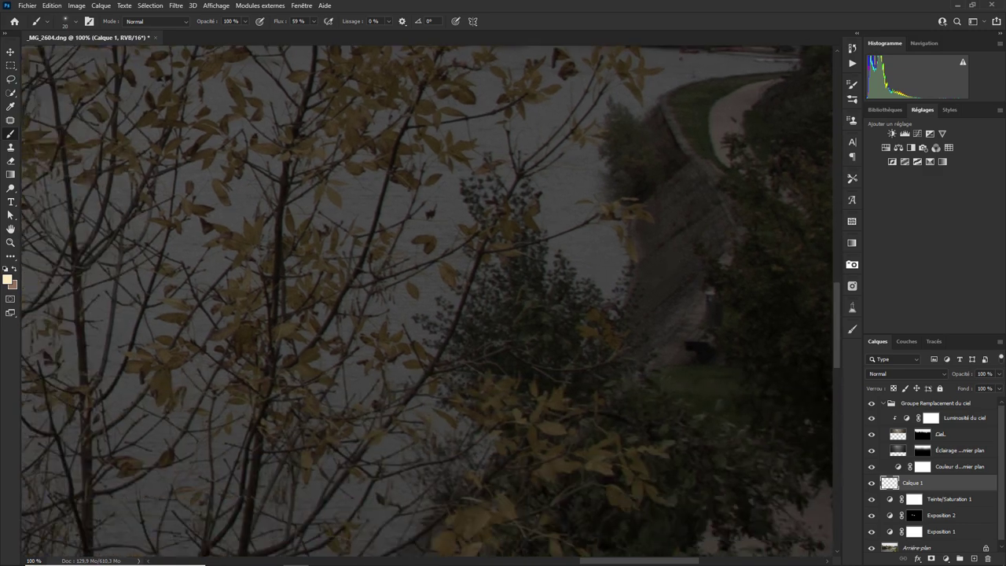
key("ctrl+minus")
key("ctrl+minus")
key("ctrl+minus")
key("ctrl+minus")
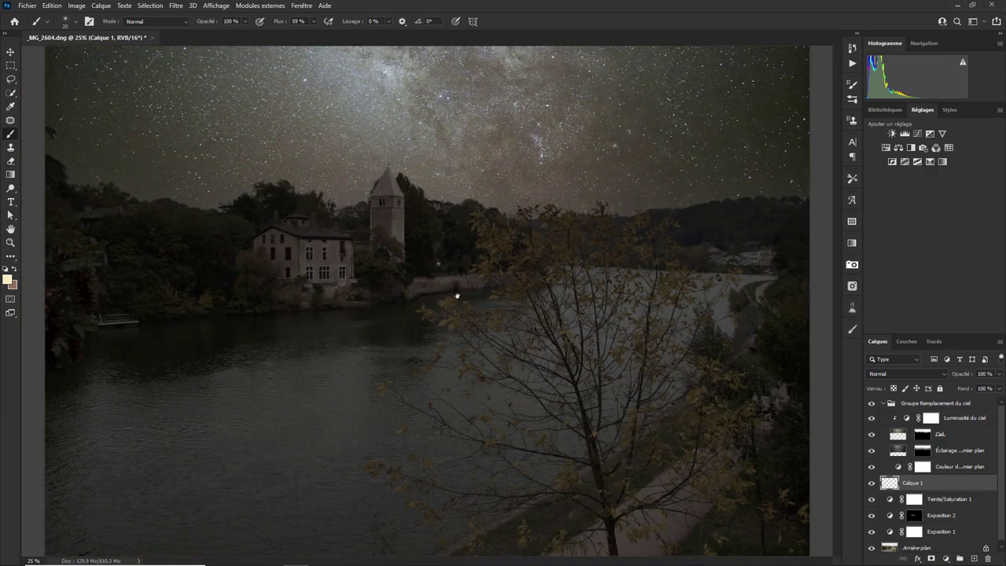
key("ctrl+plus")
key("ctrl+plus")
key("ctrl+plus")
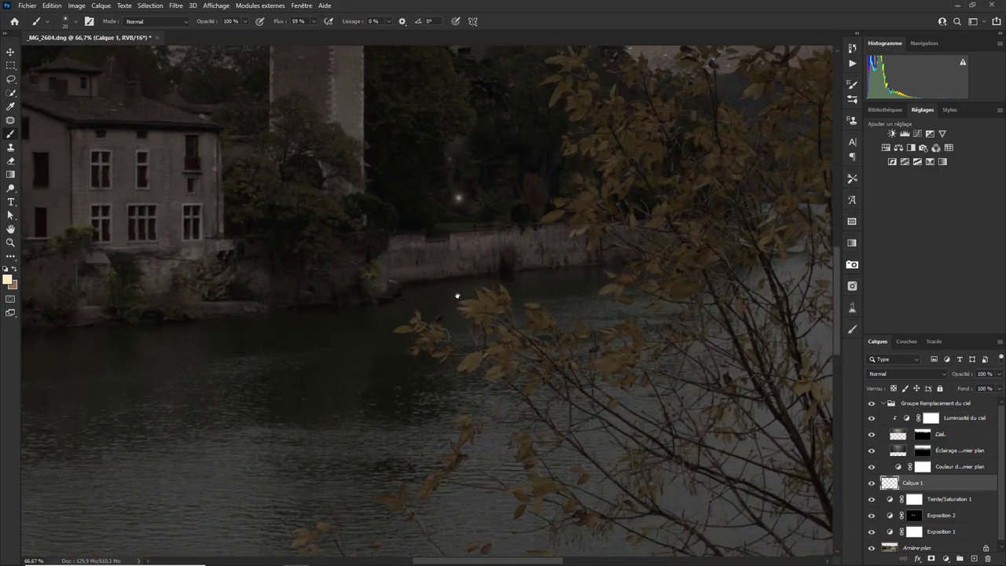
key("ctrl+plus")
left_click_drag(120, 186, 529, 331)
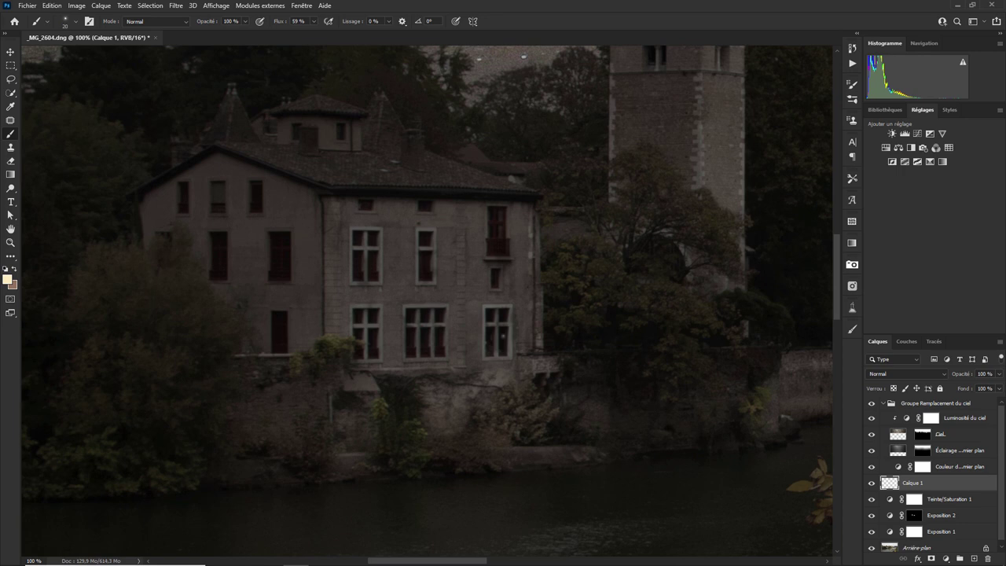
- Paint a 43 px warm glow in the château's lower middle window, then zoom out
left_click(75, 22)
left_click_drag(66, 55, 73, 54)
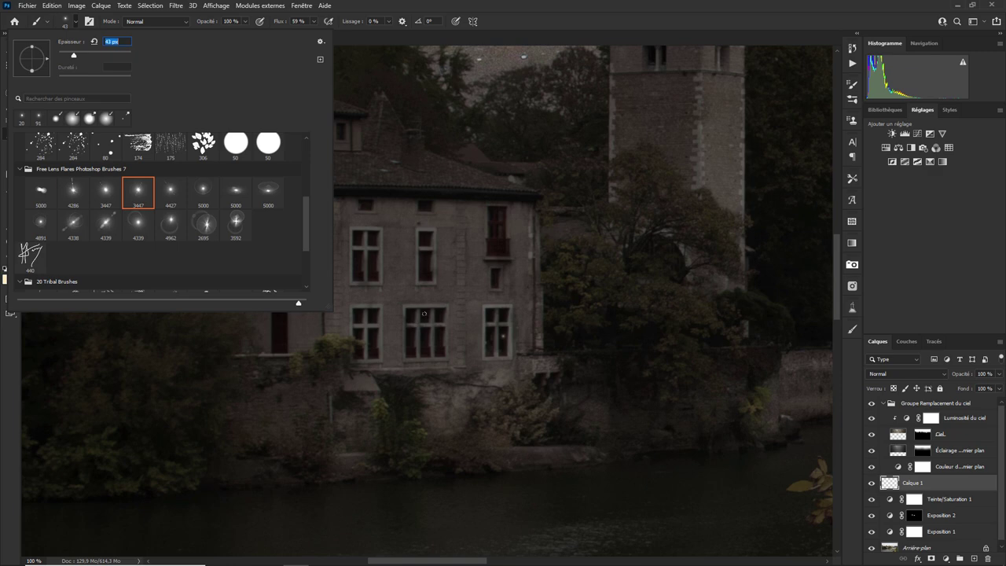
left_click(423, 314)
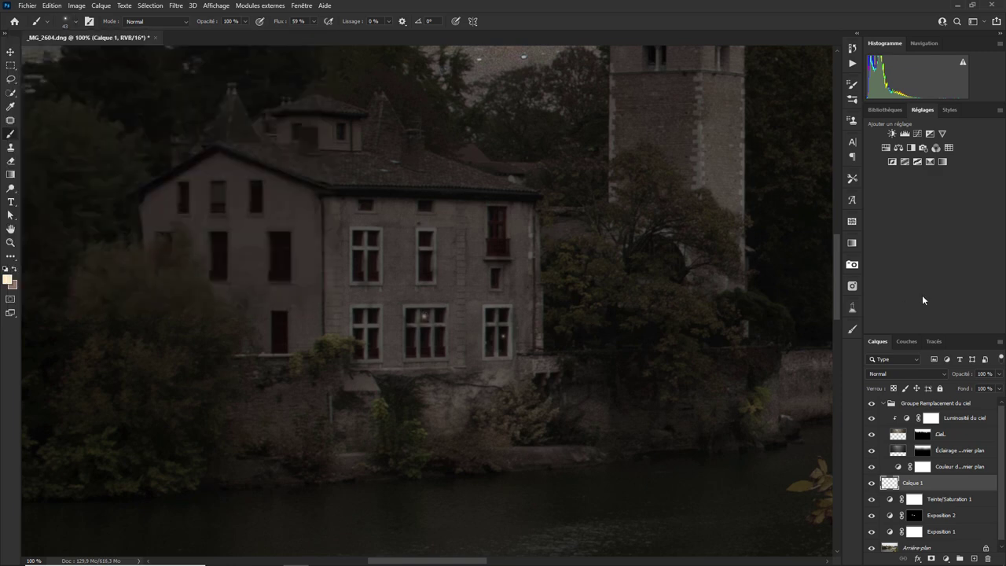
key("ctrl+0")
key("ctrl+minus")
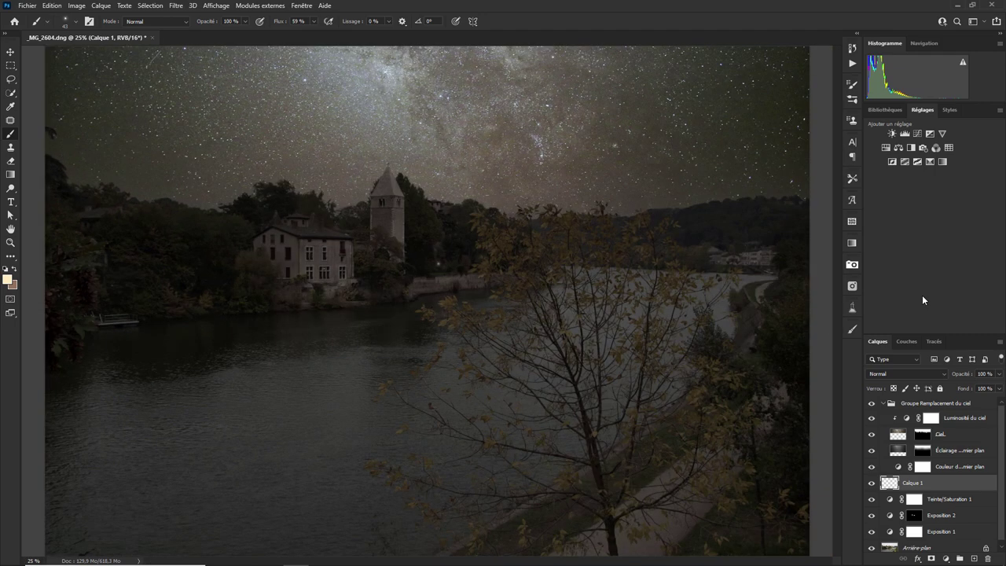
key("ctrl+minus")
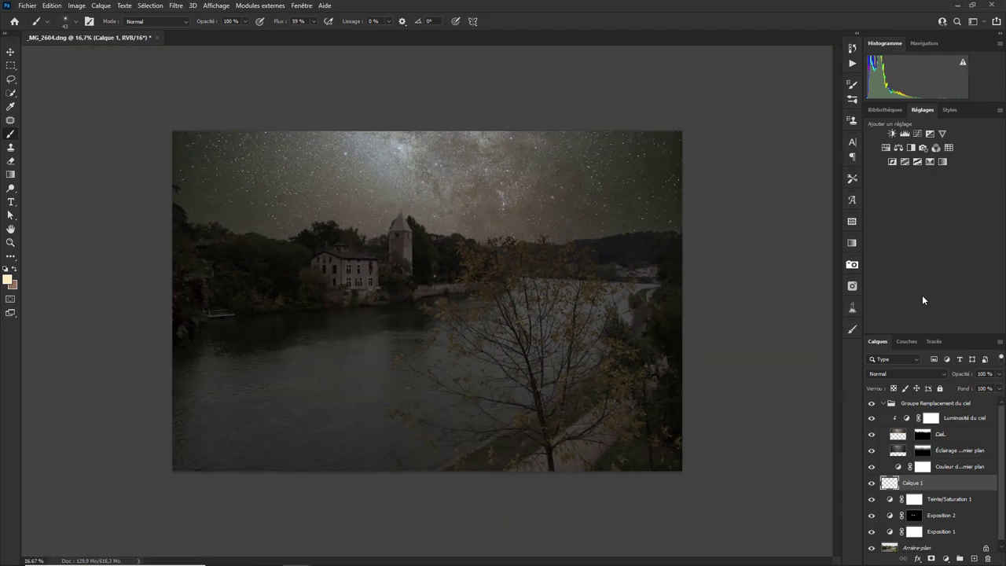